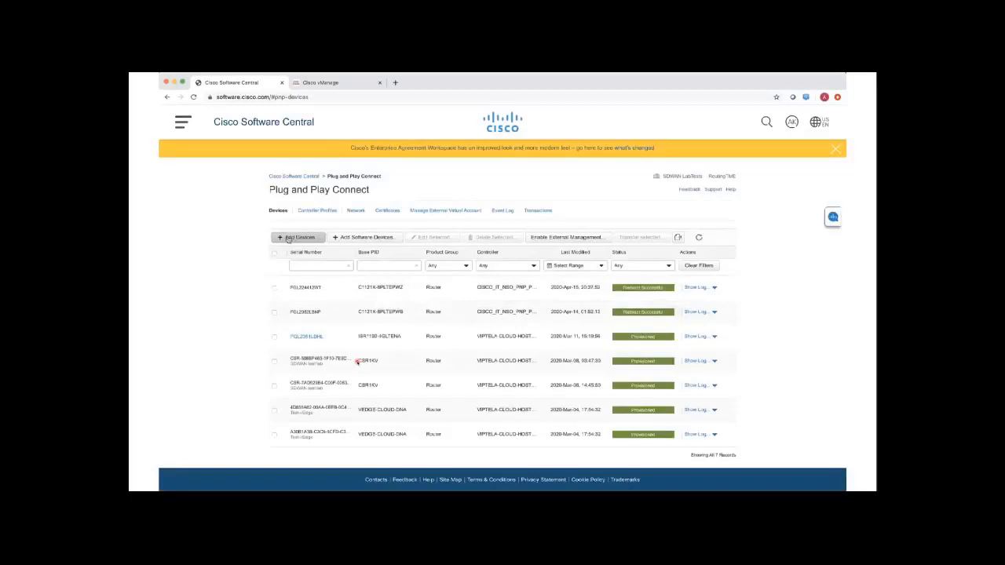
Step: Start adding a device in Plug and Play Connect with manual entry of its information, and begin identifying it
{"action": "left_click", "coordinate": [288, 238]}
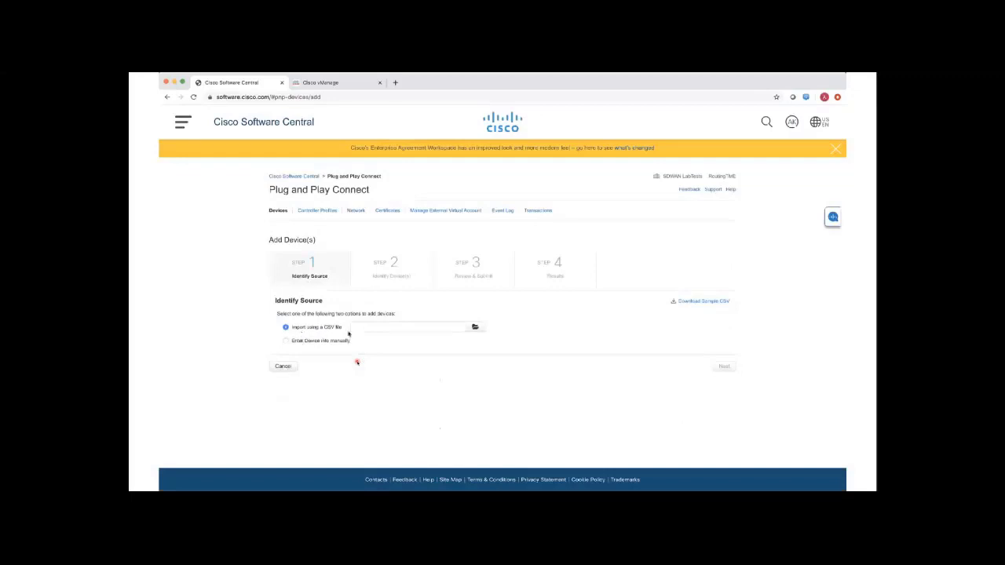
{"action": "left_click", "coordinate": [327, 342]}
{"action": "left_click", "coordinate": [716, 367]}
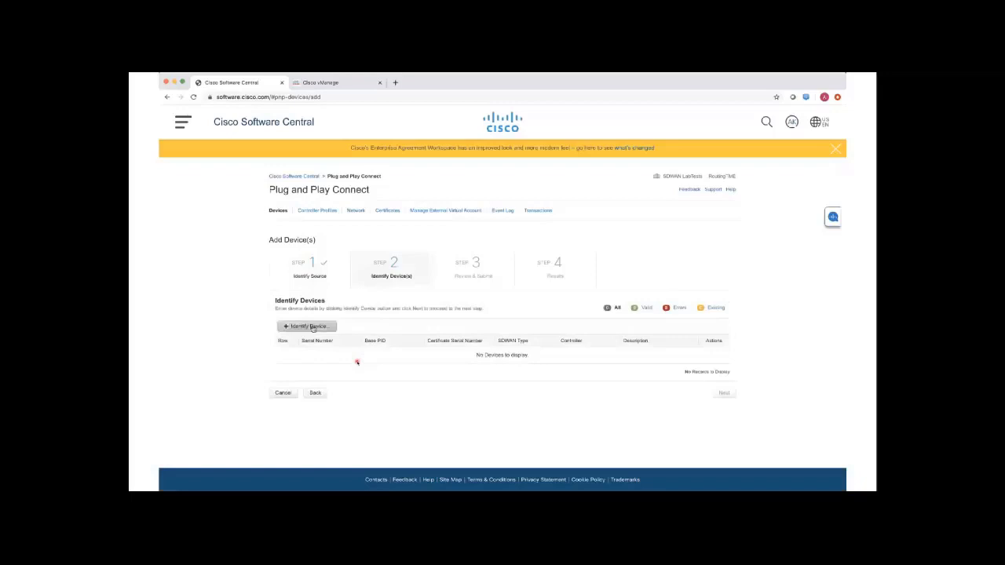
{"action": "left_click", "coordinate": [310, 327]}
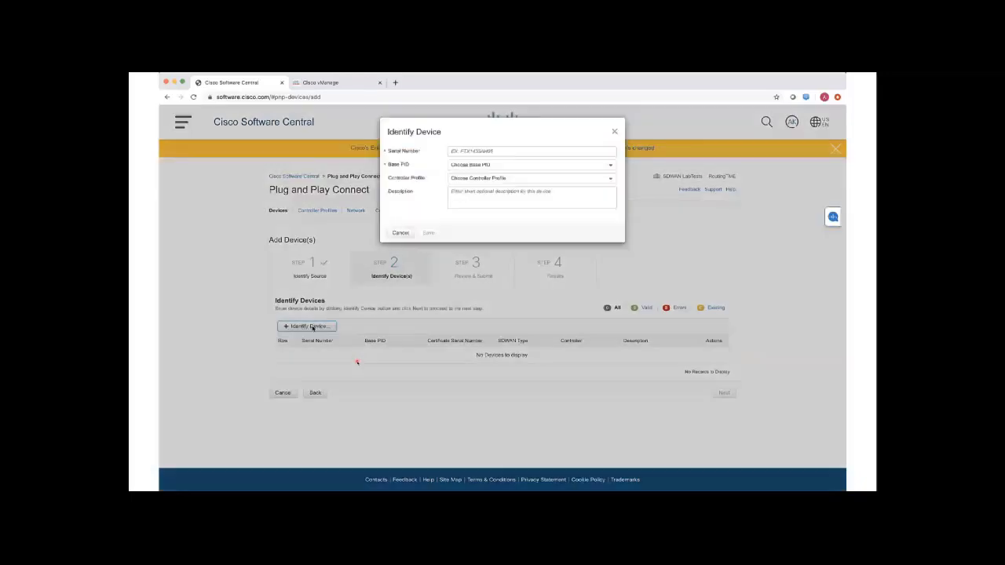
Step: Enter the device's serial number and choose C1121X-8PLTEPWB as its Base PID
{"action": "left_click", "coordinate": [516, 152]}
{"action": "type", "text": "F"}
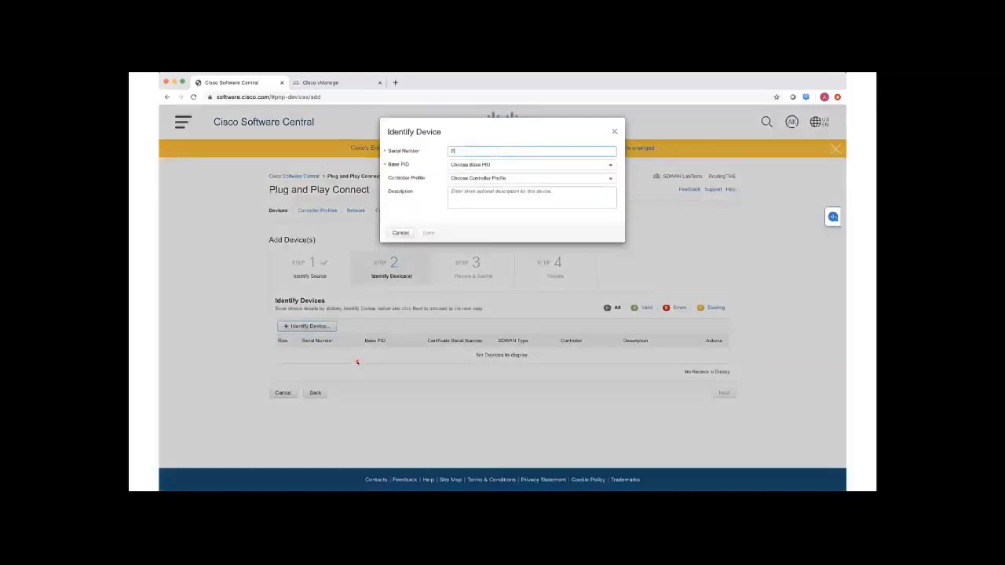
{"action": "type", "text": "SJ2349HL7UB"}
{"action": "left_click", "coordinate": [547, 168]}
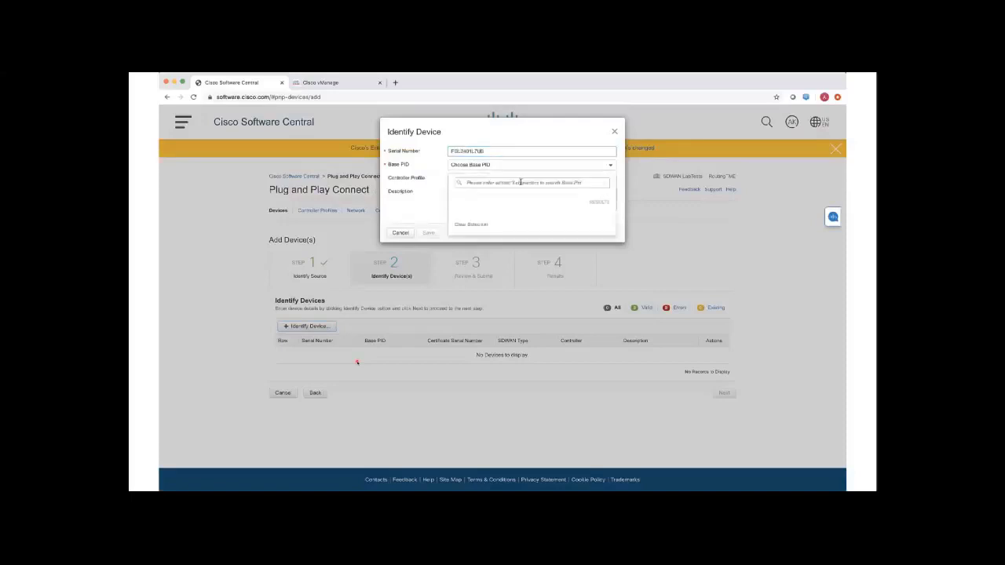
{"action": "type", "text": "C11"}
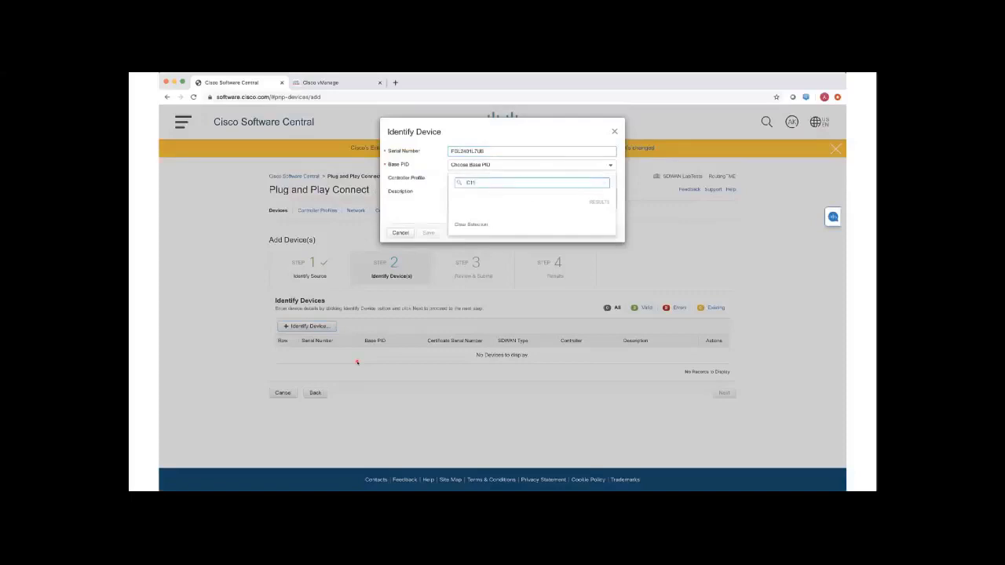
{"action": "type", "text": "21X"}
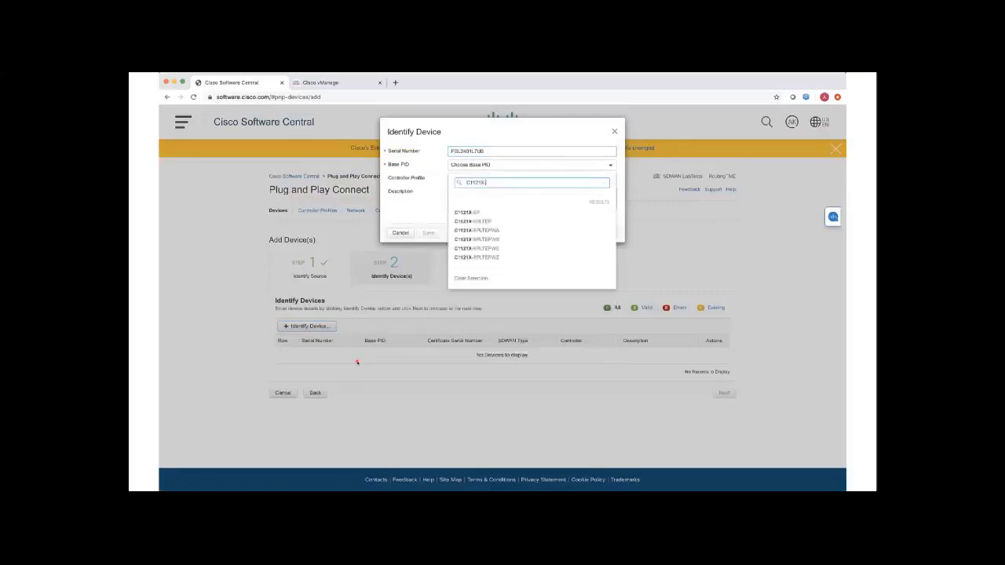
{"action": "type", "text": "-8PLTEPW"}
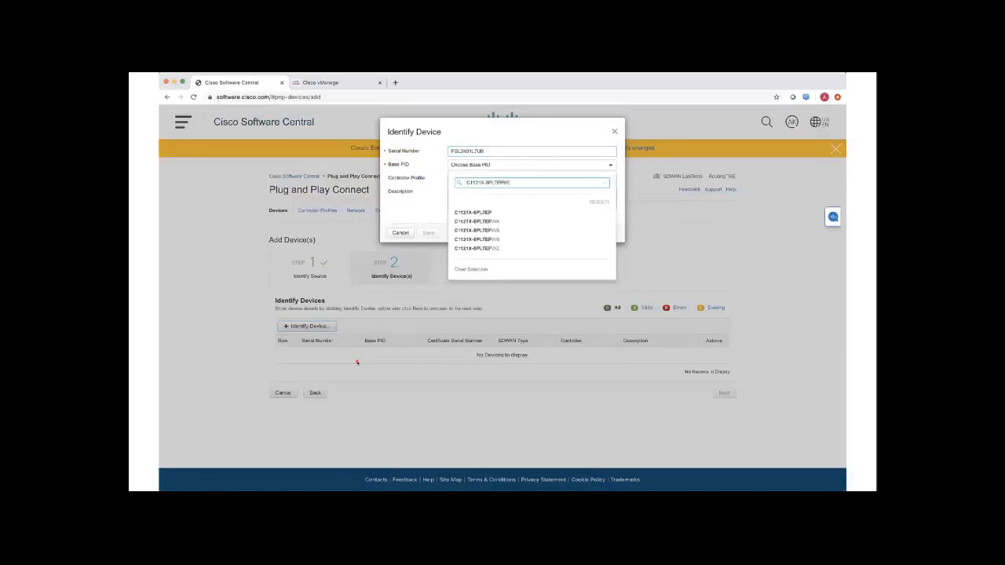
{"action": "type", "text": "B"}
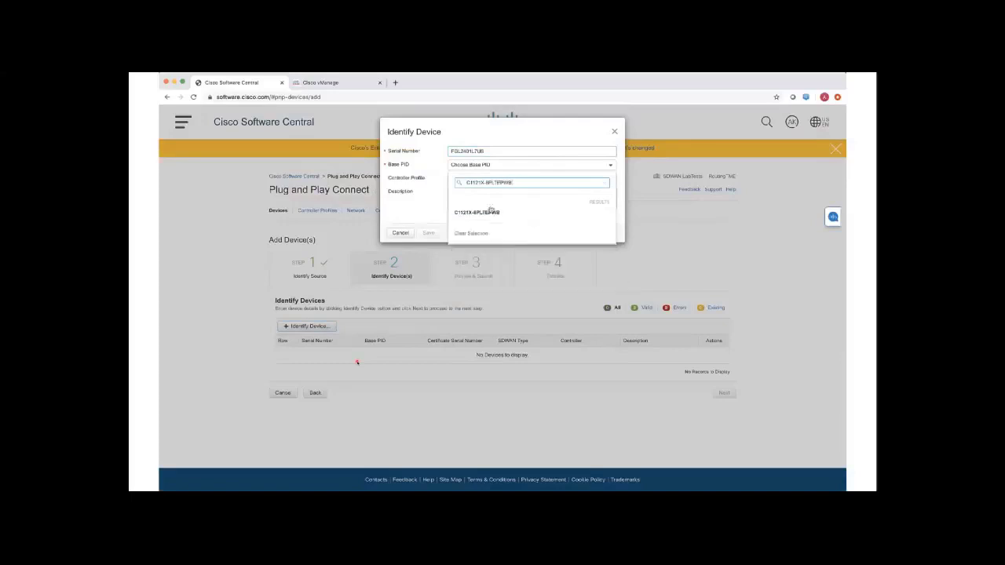
{"action": "left_click", "coordinate": [485, 214]}
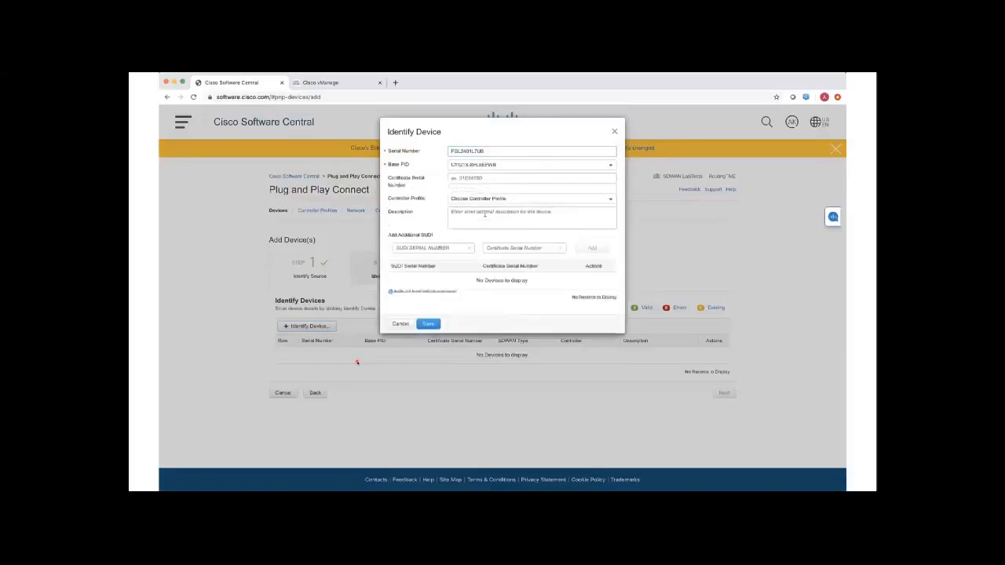
Step: Assign the VIPTELA-CLOUD-HOSTED-PROFILE controller profile to the device and save its details
{"action": "left_click", "coordinate": [508, 200]}
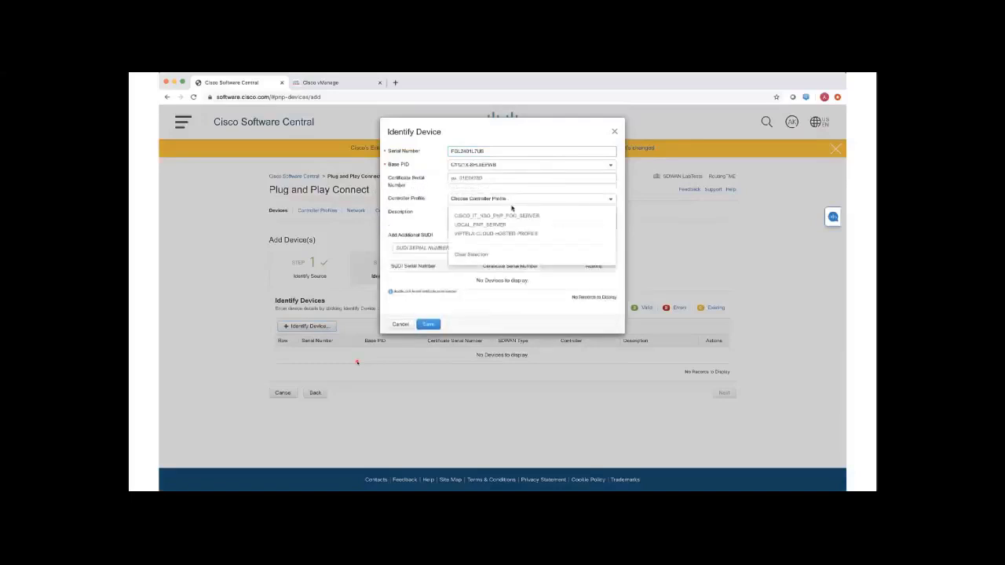
{"action": "left_click", "coordinate": [547, 235]}
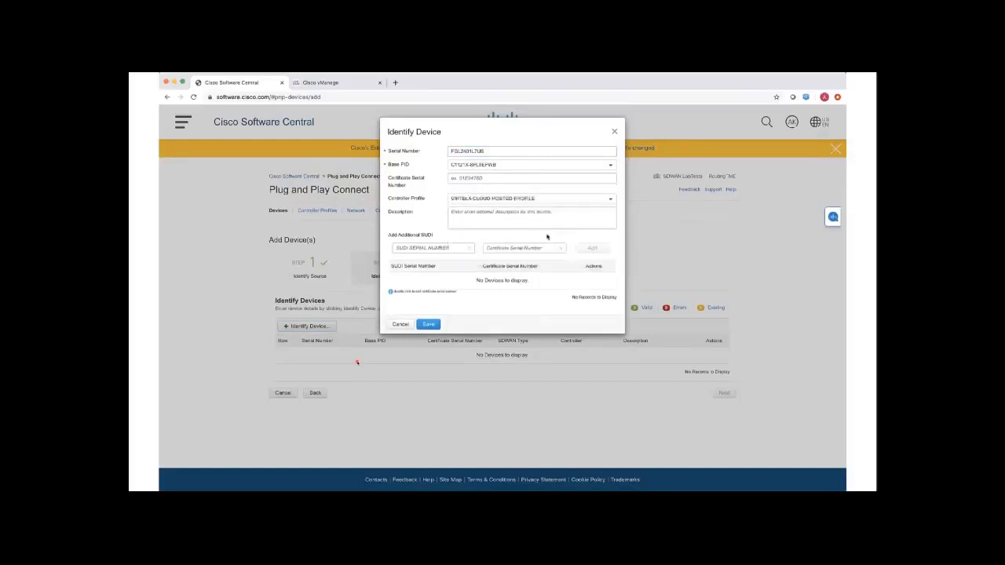
{"action": "left_click", "coordinate": [435, 327]}
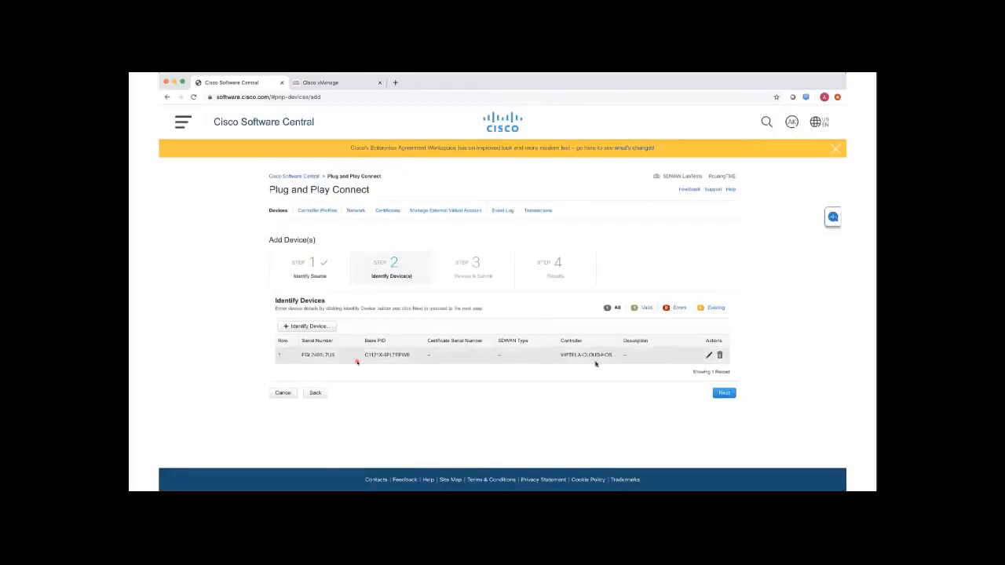
Step: Review and submit the identified device, and return to the Plug and Play Connect device list
{"action": "left_click", "coordinate": [724, 397]}
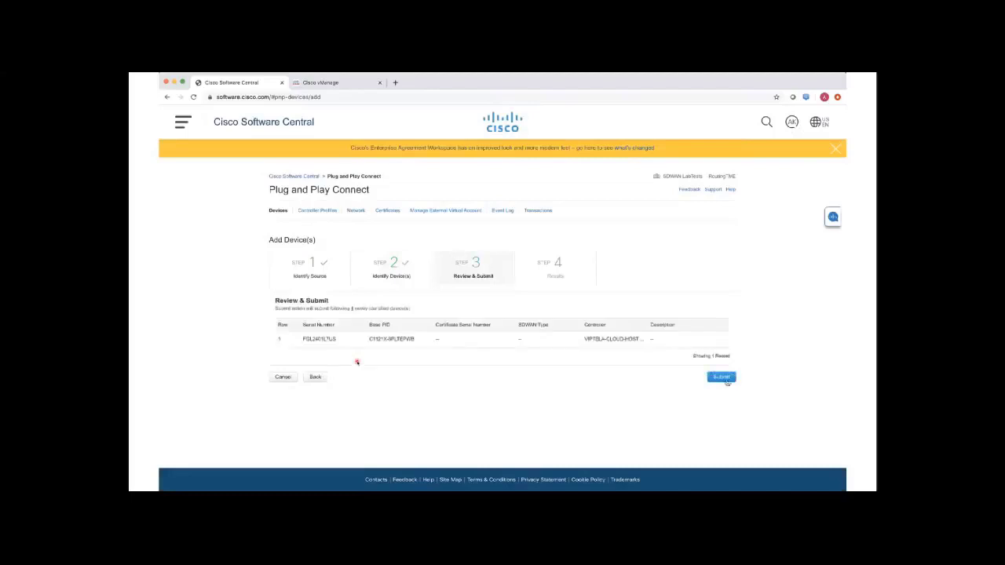
{"action": "left_click", "coordinate": [726, 379]}
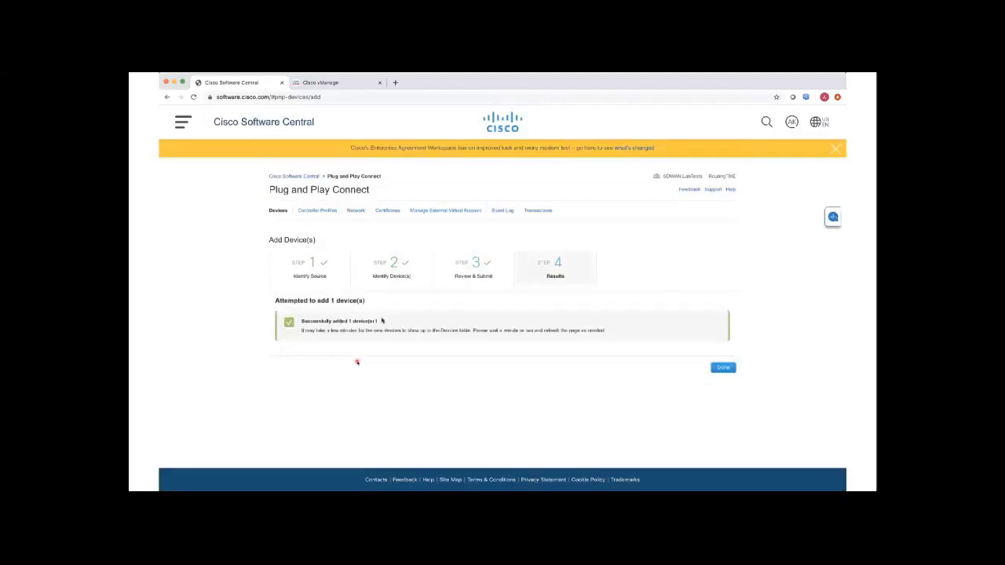
{"action": "left_click", "coordinate": [722, 366]}
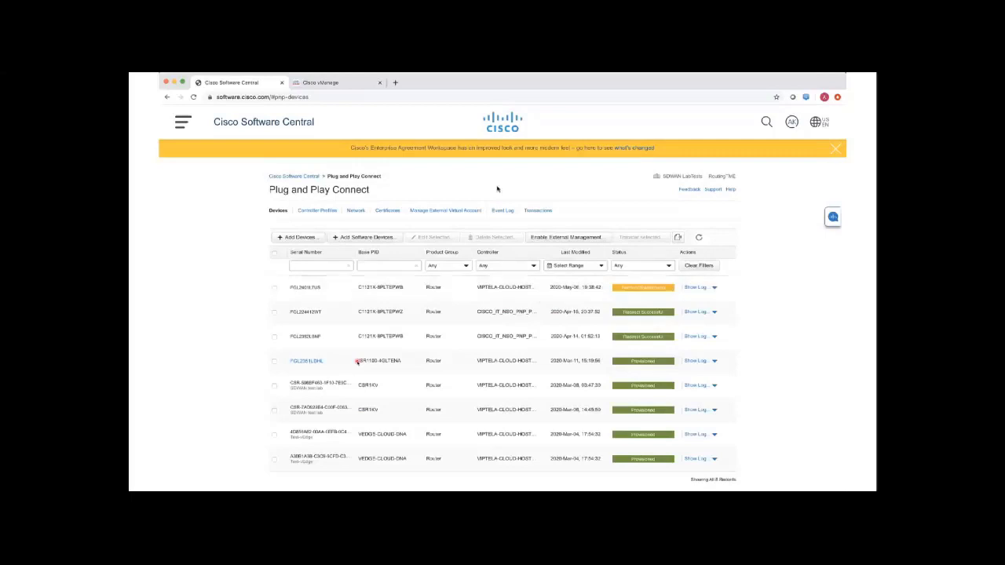
Step: Switch to Cisco vManage and examine the vSmart and WAN Edge device counts on the main dashboard
{"action": "left_click", "coordinate": [333, 83]}
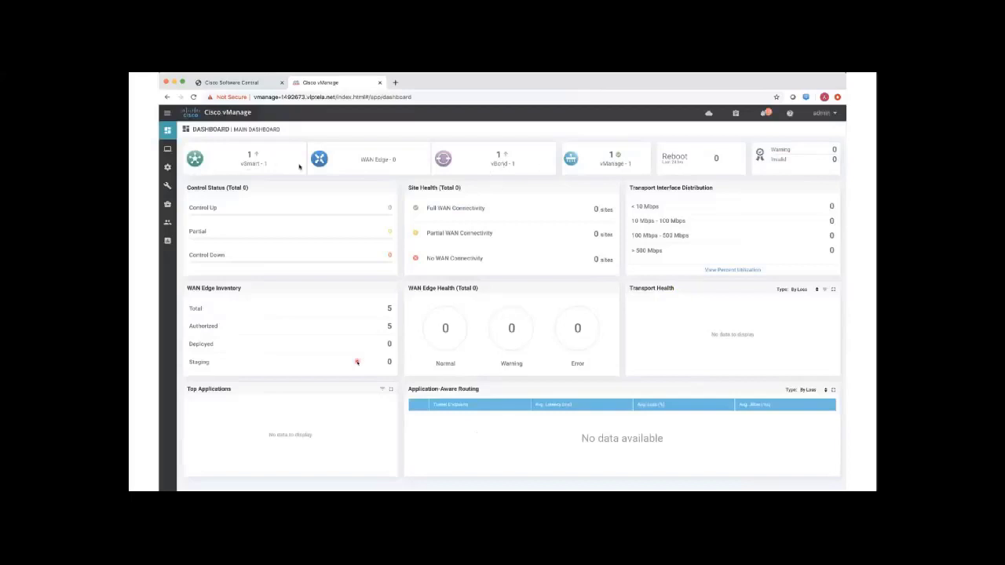
{"action": "left_click_drag", "start_coordinate": [243, 156], "coordinate": [265, 156]}
{"action": "left_click", "coordinate": [377, 169]}
{"action": "left_click_drag", "start_coordinate": [246, 155], "coordinate": [260, 160]}
{"action": "left_click", "coordinate": [383, 174]}
Step: Sync the WAN Edge device list with the Smart Account, entering the account username and password, and refresh the task status
{"action": "mouse_move", "coordinate": [167, 167]}
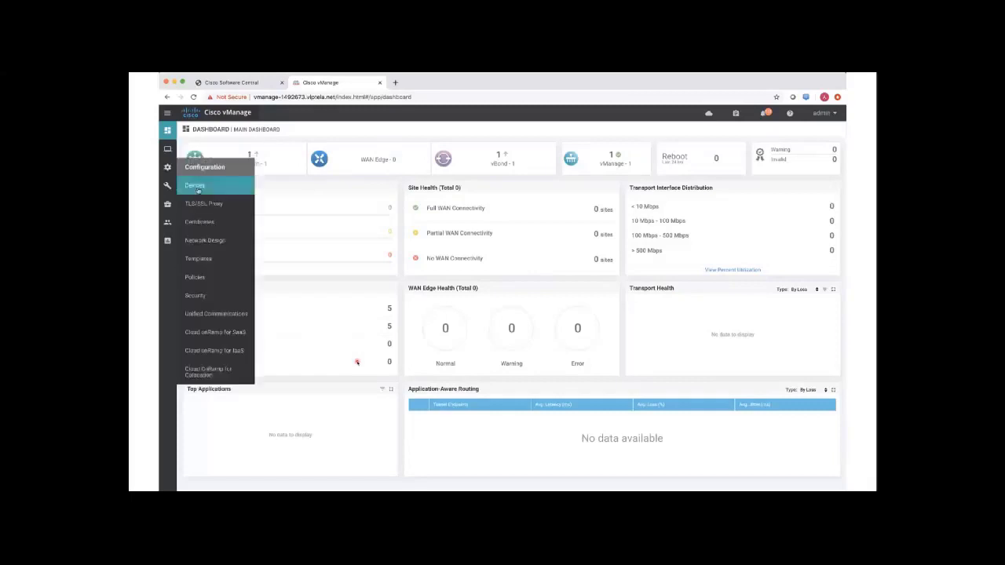
{"action": "left_click", "coordinate": [196, 187]}
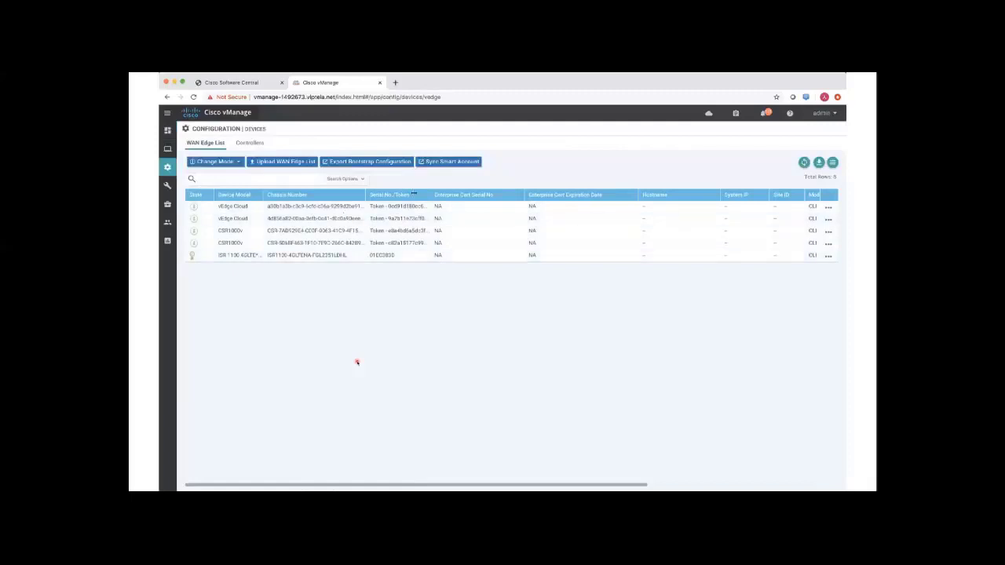
{"action": "left_click", "coordinate": [447, 163]}
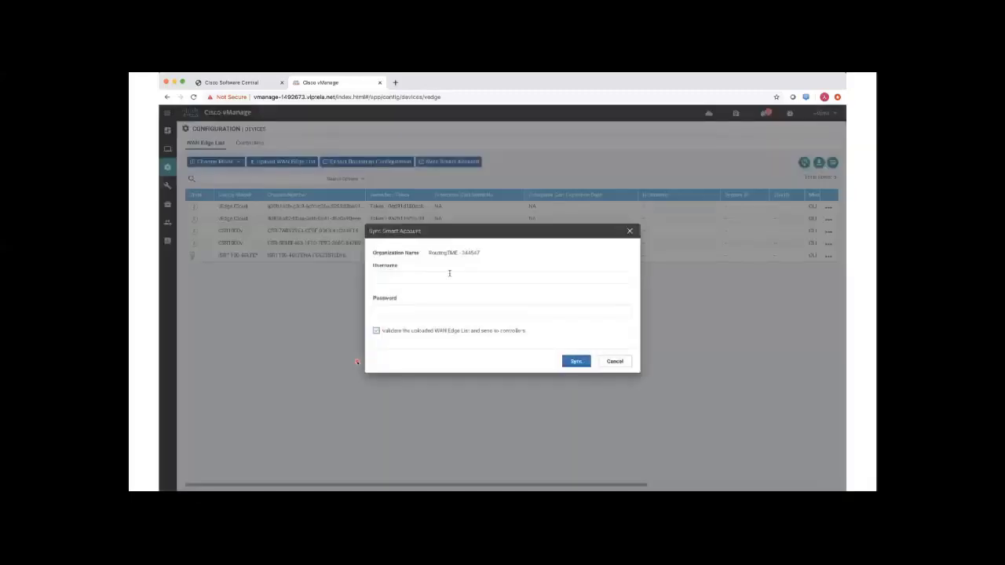
{"action": "left_click", "coordinate": [403, 280]}
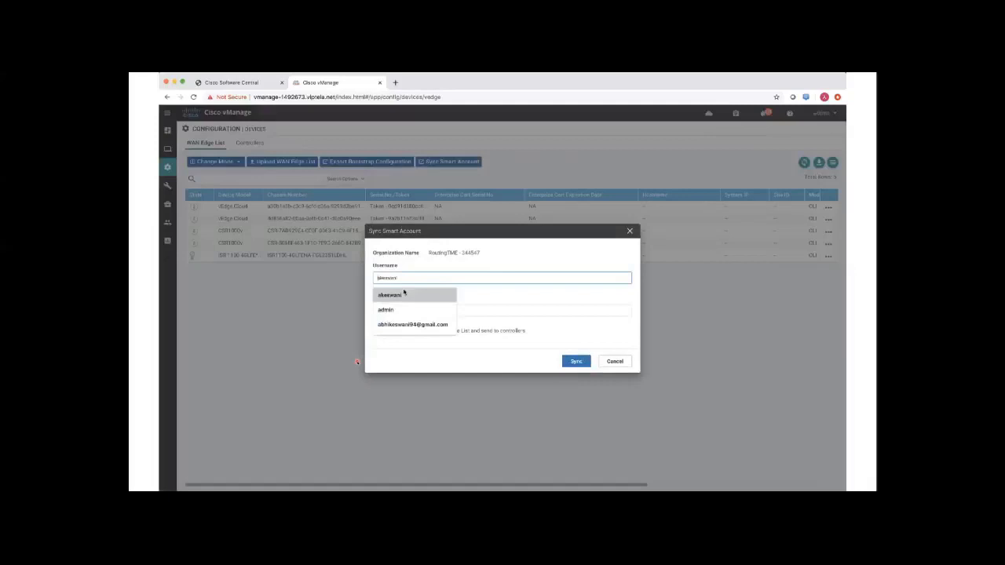
{"action": "left_click", "coordinate": [404, 294]}
{"action": "left_click", "coordinate": [404, 311]}
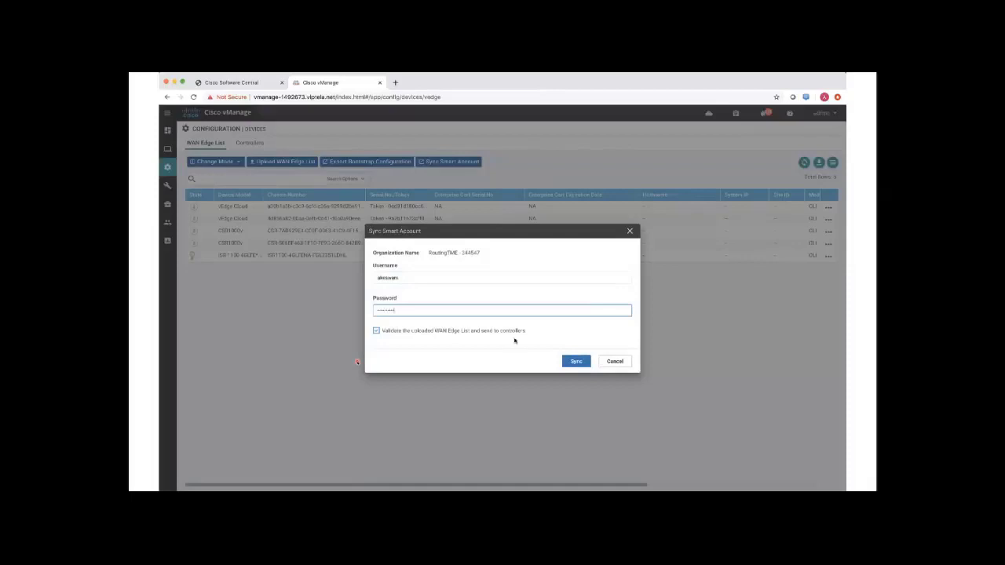
{"action": "left_click", "coordinate": [567, 363]}
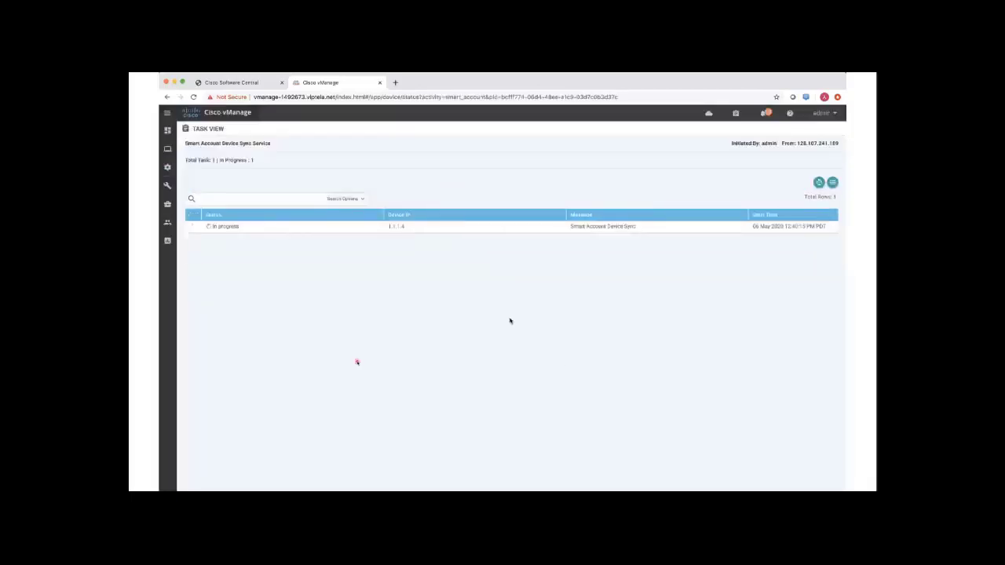
{"action": "left_click", "coordinate": [819, 184]}
Step: Send the WAN Edge certificate list to the controllers
{"action": "mouse_move", "coordinate": [167, 167]}
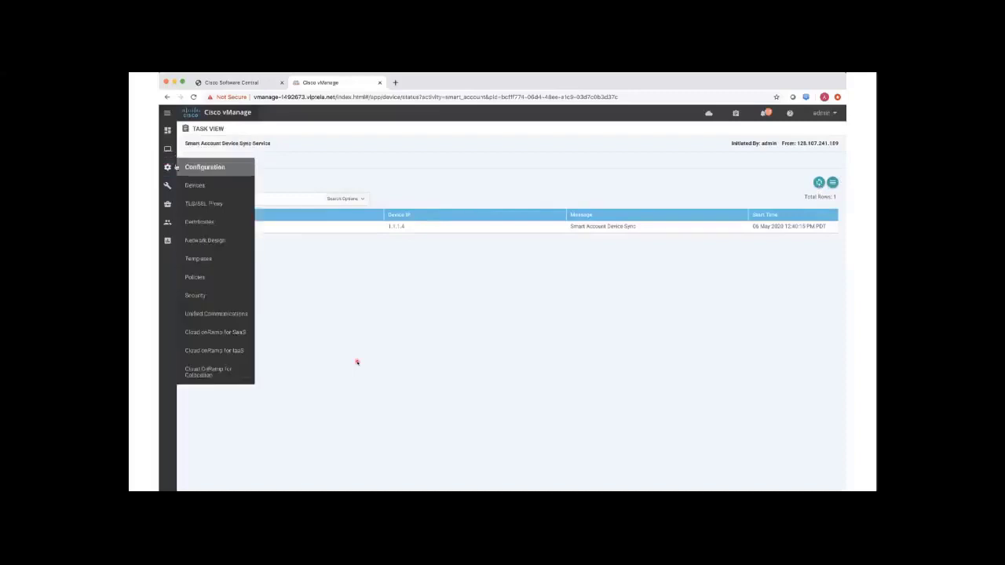
{"action": "left_click", "coordinate": [207, 227]}
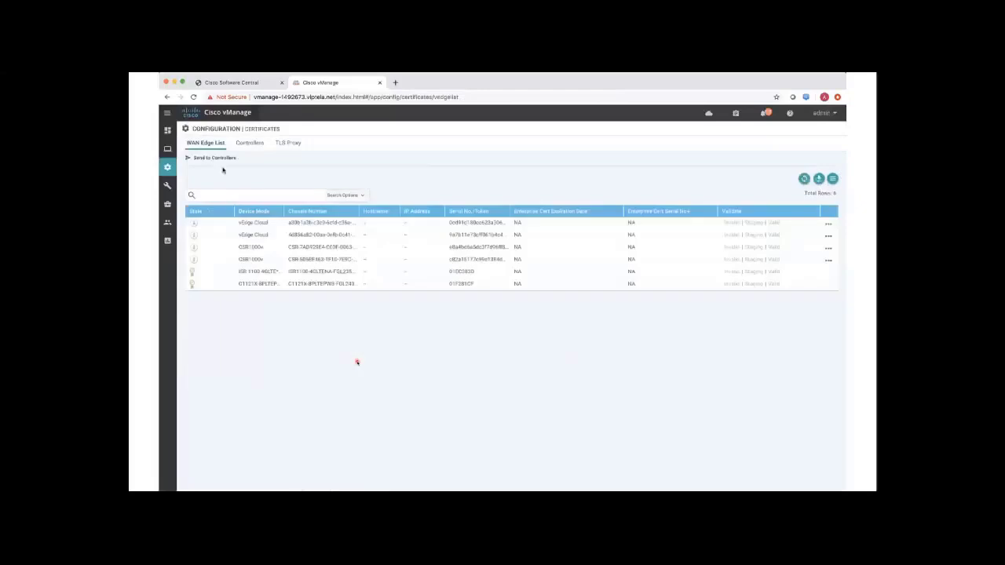
{"action": "left_click", "coordinate": [222, 159]}
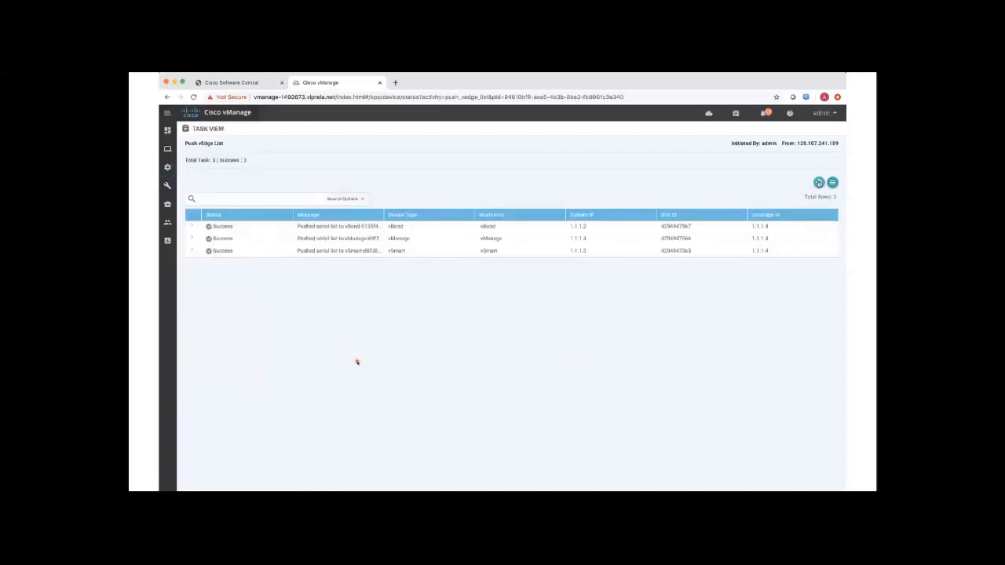
Step: Examine the C1121X router's device model and chassis number in the WAN Edge device list, widening the Device Model column
{"action": "mouse_move", "coordinate": [165, 168]}
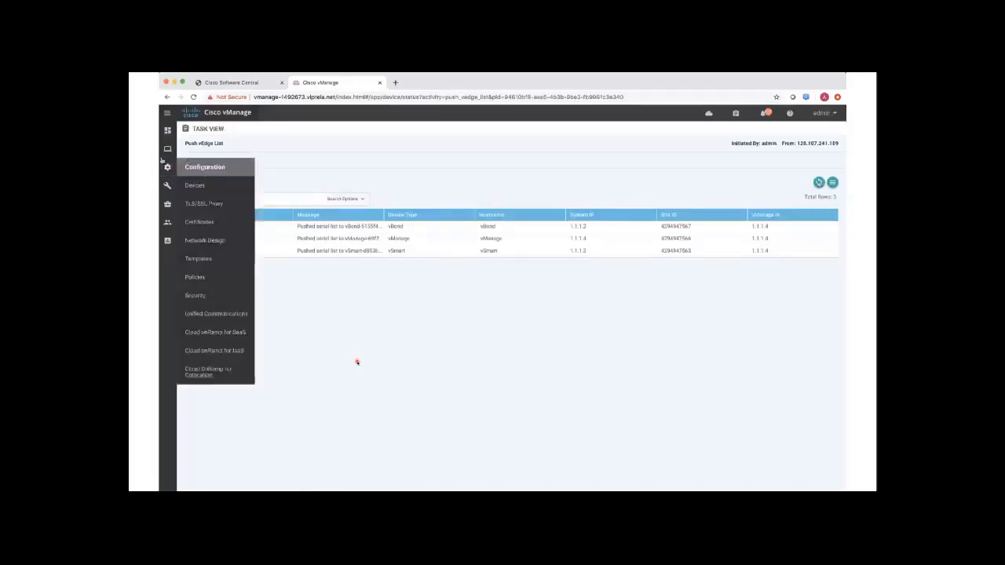
{"action": "left_click", "coordinate": [196, 185]}
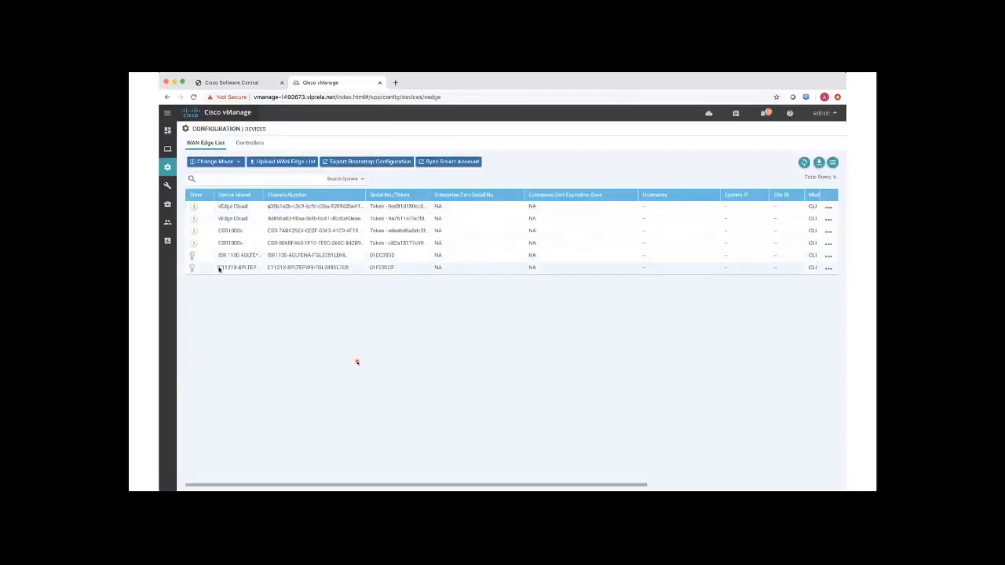
{"action": "left_click_drag", "start_coordinate": [218, 268], "coordinate": [259, 268]}
{"action": "left_click_drag", "start_coordinate": [261, 195], "coordinate": [272, 195]}
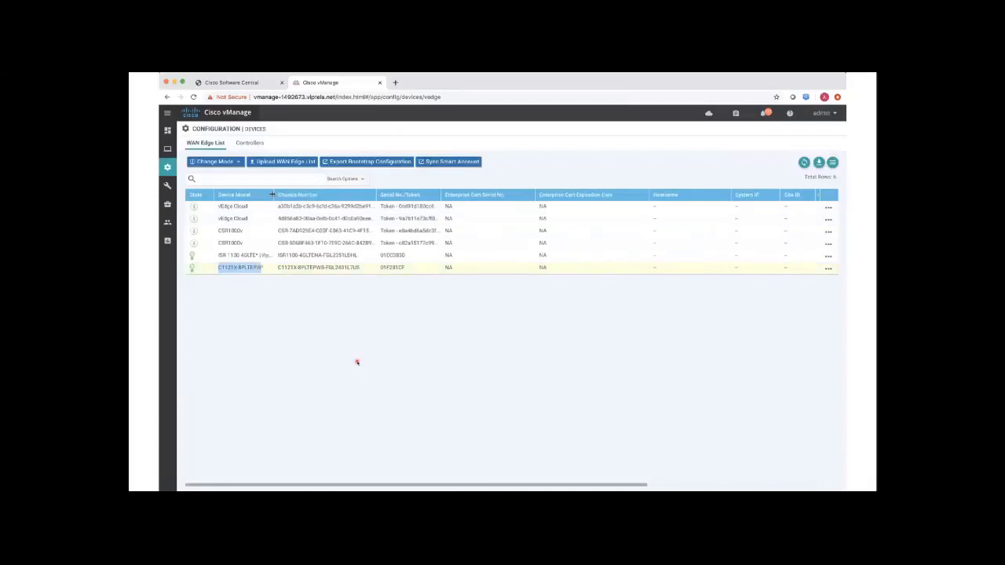
{"action": "left_click", "coordinate": [264, 272]}
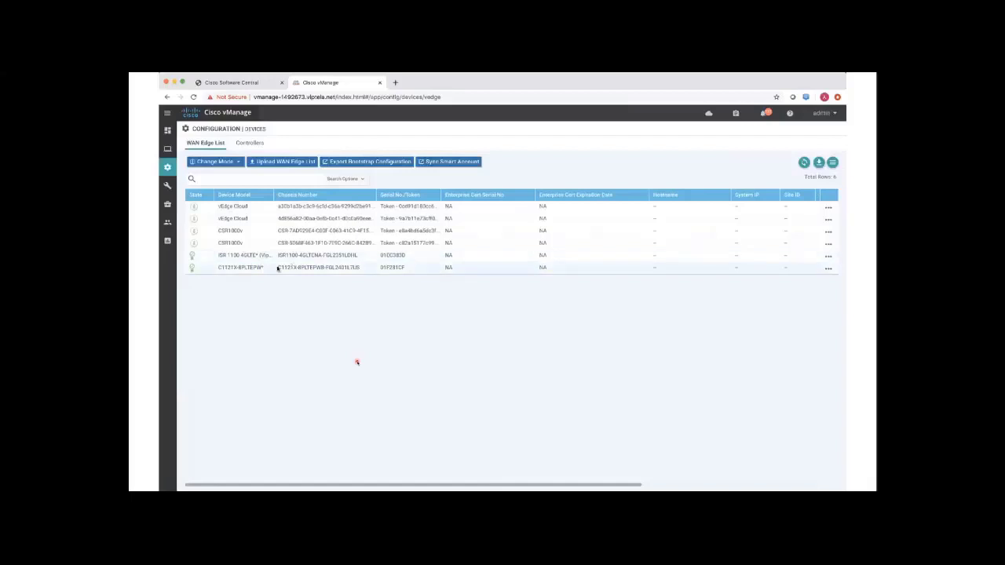
{"action": "left_click_drag", "start_coordinate": [277, 268], "coordinate": [324, 268]}
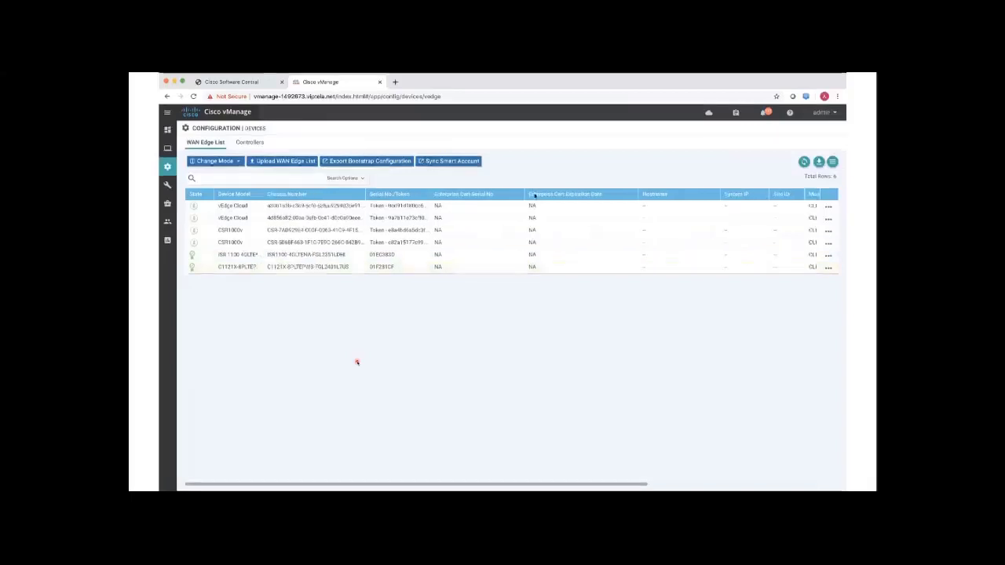
Step: Examine the XE_4G_LTE device template's basic information, transport and management VPN, service VPN, cellular and additional template sections, and close it
{"action": "mouse_move", "coordinate": [167, 185]}
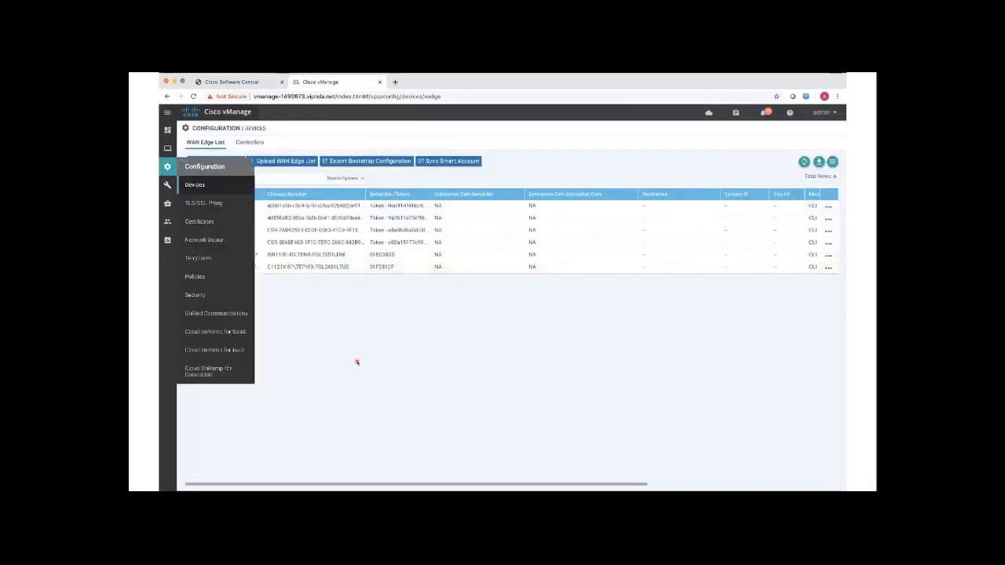
{"action": "mouse_move", "coordinate": [167, 167]}
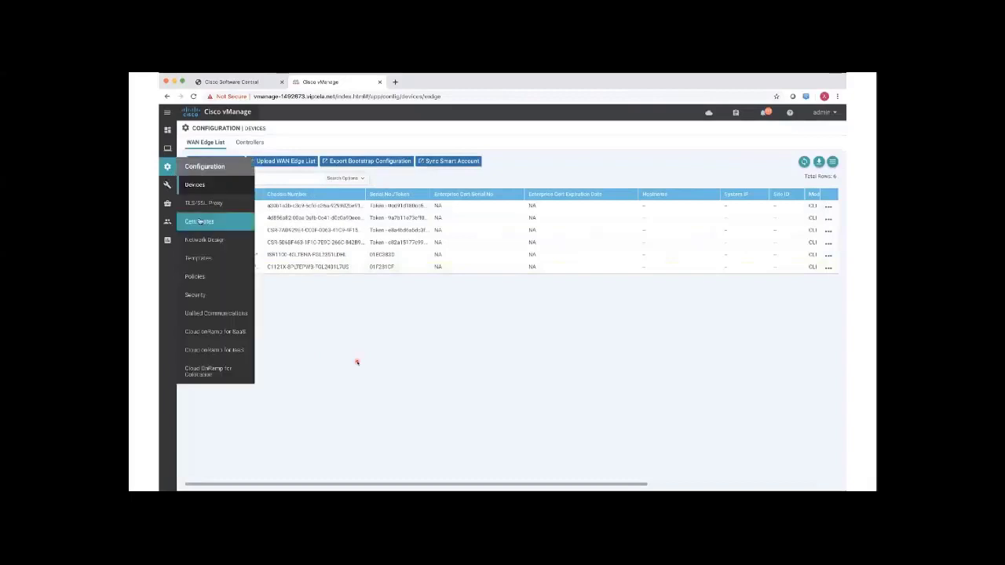
{"action": "left_click", "coordinate": [212, 258]}
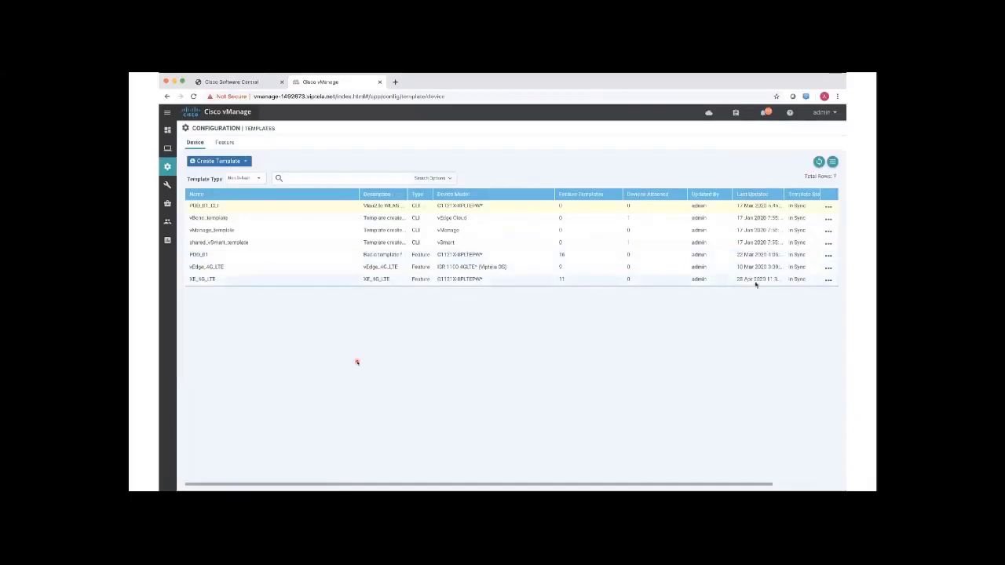
{"action": "left_click", "coordinate": [827, 280]}
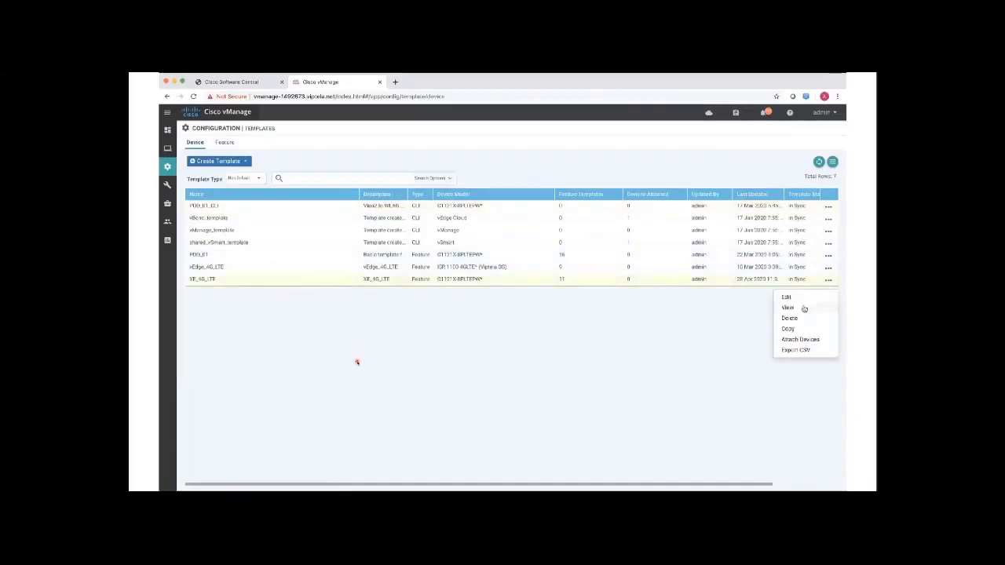
{"action": "left_click", "coordinate": [802, 308]}
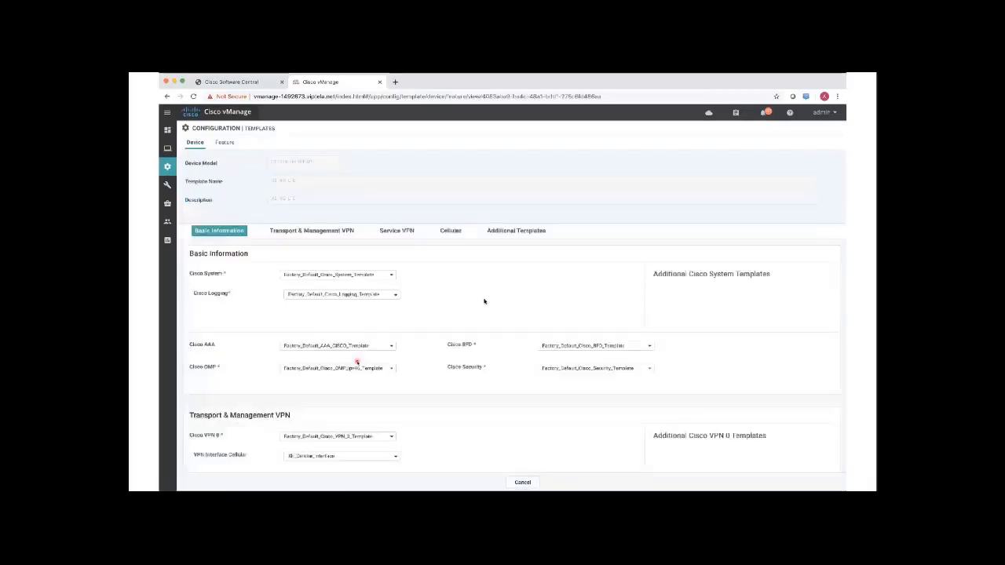
{"action": "scroll", "coordinate": [484, 301], "scroll_direction": "down", "scroll_amount": 3}
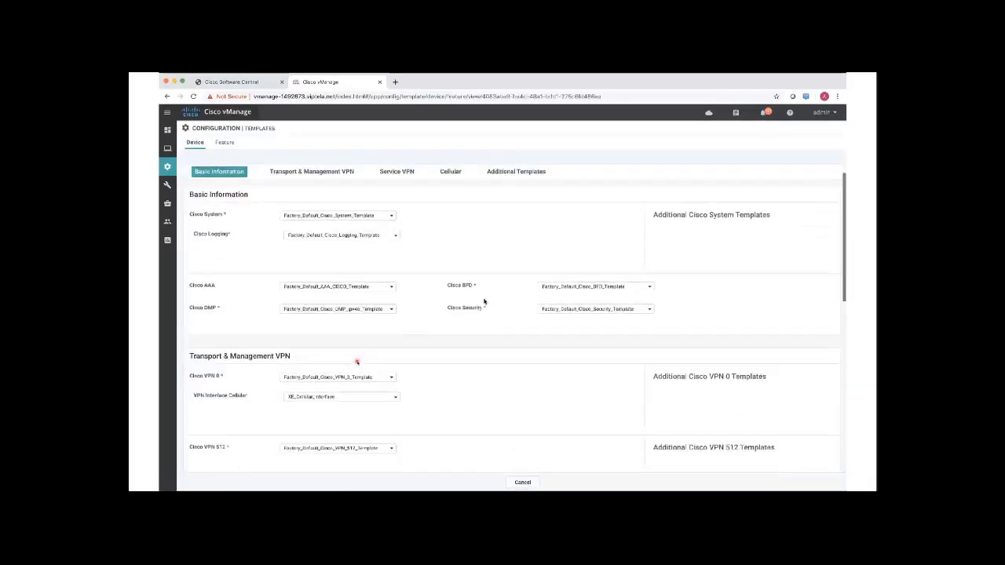
{"action": "scroll", "coordinate": [484, 302], "scroll_direction": "down", "scroll_amount": 3}
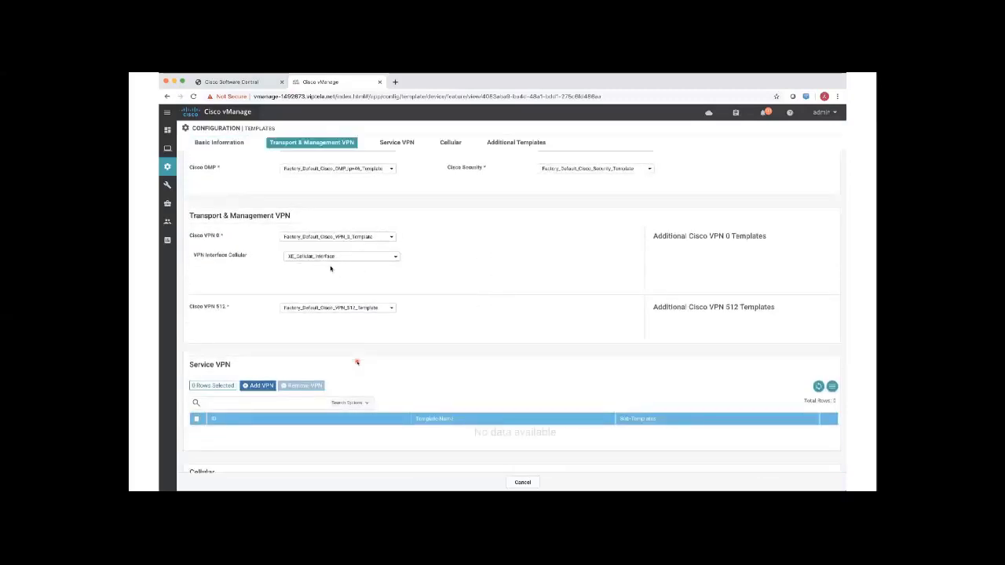
{"action": "scroll", "coordinate": [471, 306], "scroll_direction": "down", "scroll_amount": 3}
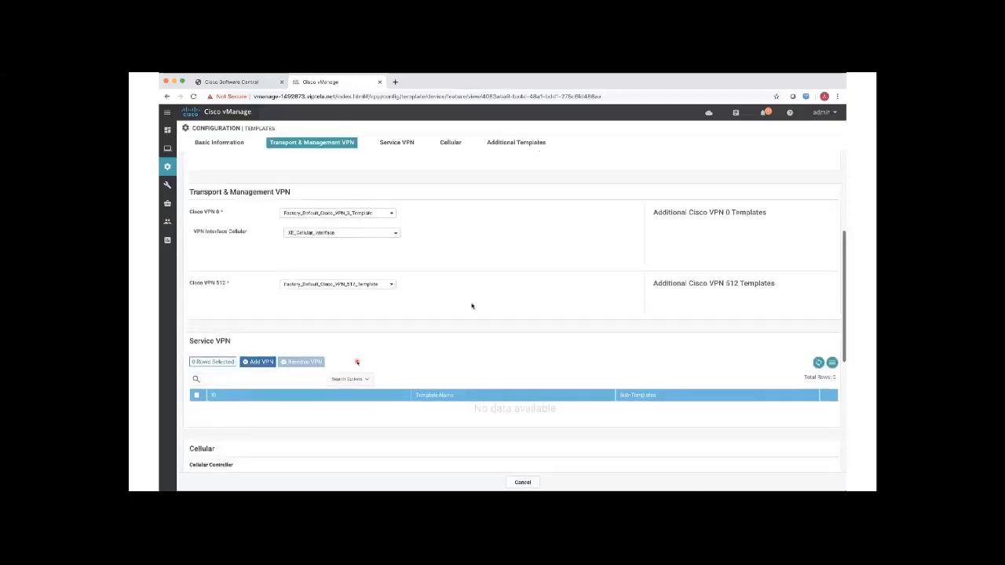
{"action": "scroll", "coordinate": [471, 306], "scroll_direction": "down", "scroll_amount": 3}
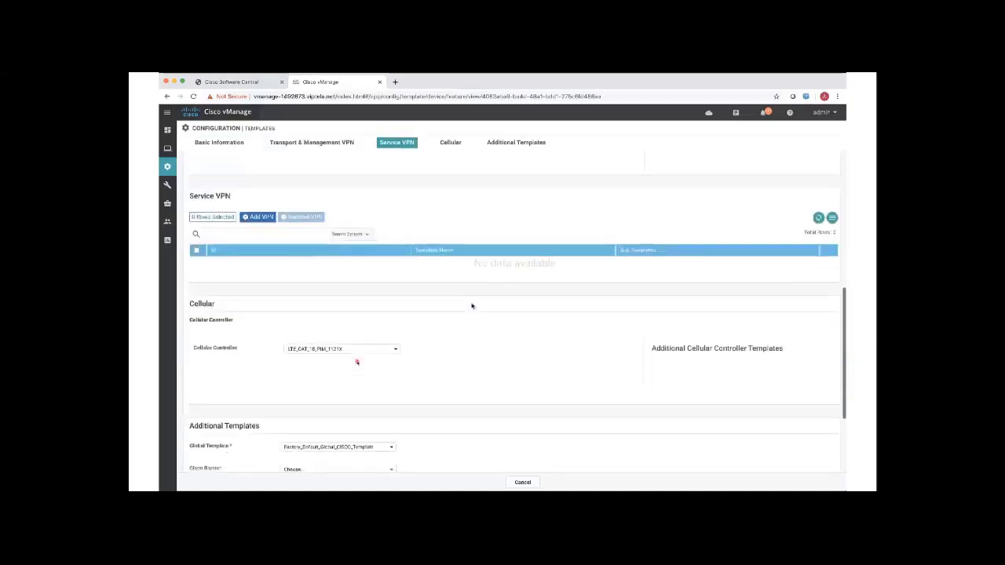
{"action": "scroll", "coordinate": [472, 306], "scroll_direction": "down", "scroll_amount": 2}
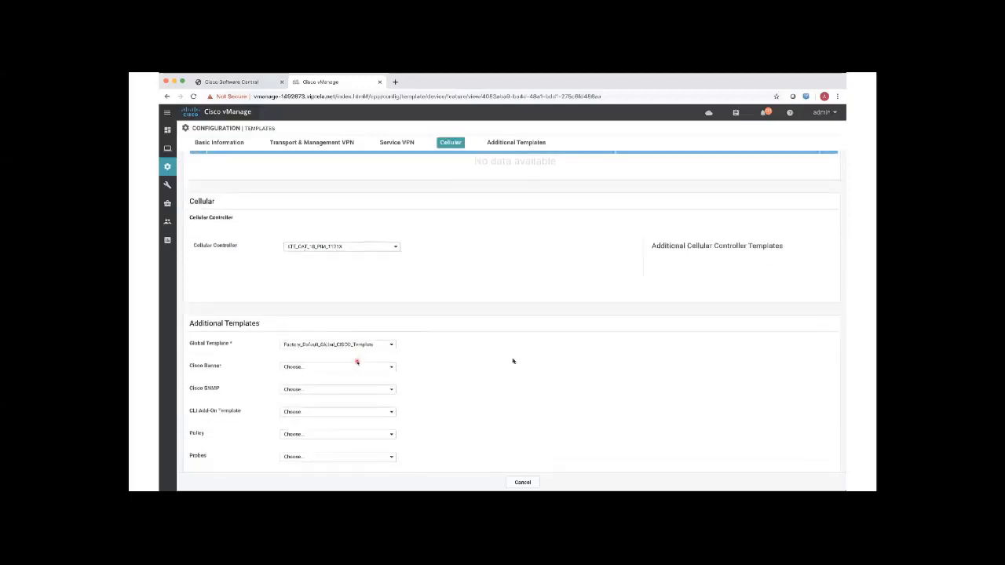
{"action": "scroll", "coordinate": [515, 376], "scroll_direction": "down", "scroll_amount": 2}
{"action": "scroll", "coordinate": [516, 376], "scroll_direction": "down", "scroll_amount": 1}
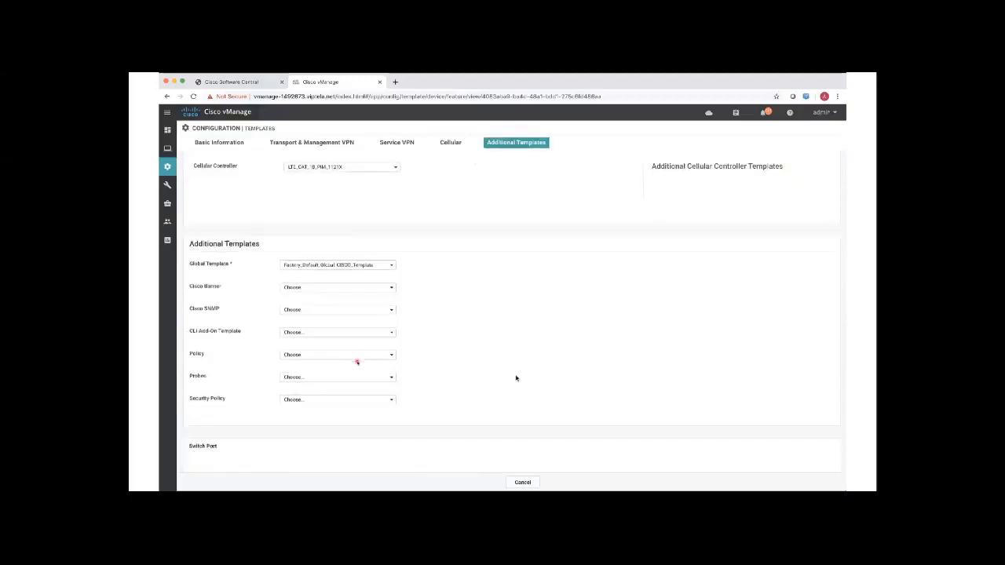
{"action": "left_click", "coordinate": [522, 481]}
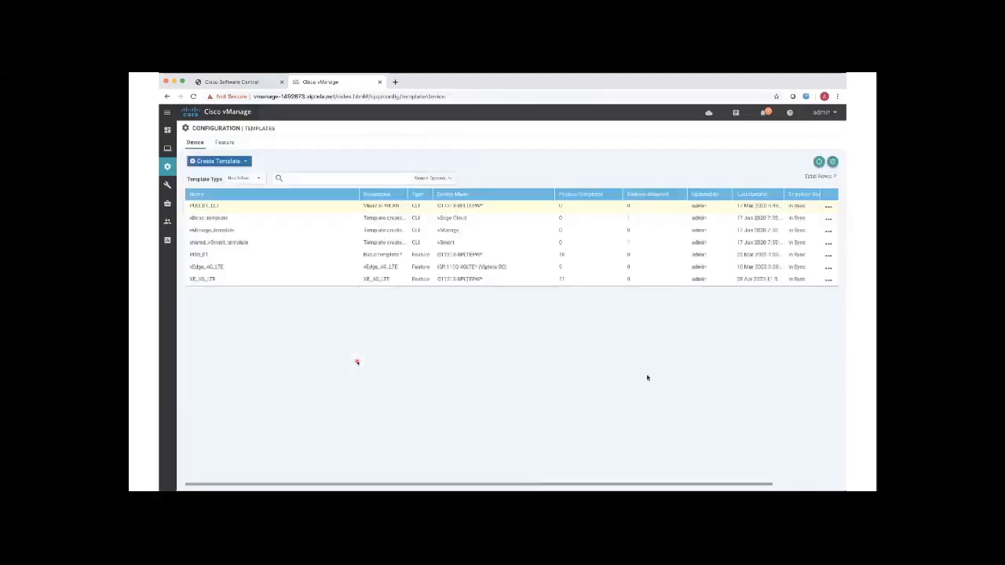
Step: Attach the available C1121X-8PLTEPWB router to the XE_4G_LTE device template
{"action": "left_click", "coordinate": [827, 280]}
{"action": "left_click", "coordinate": [813, 346]}
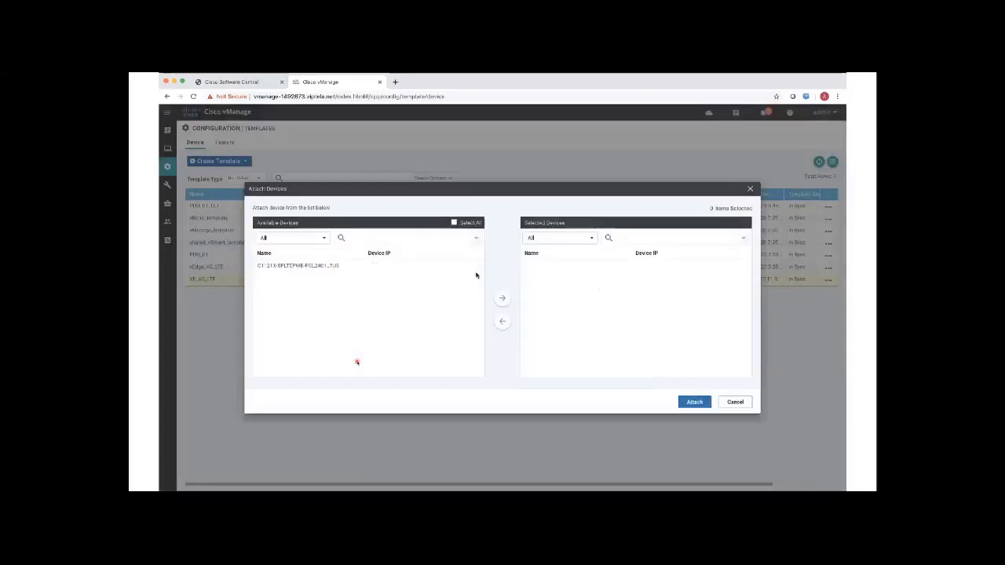
{"action": "left_click", "coordinate": [384, 265]}
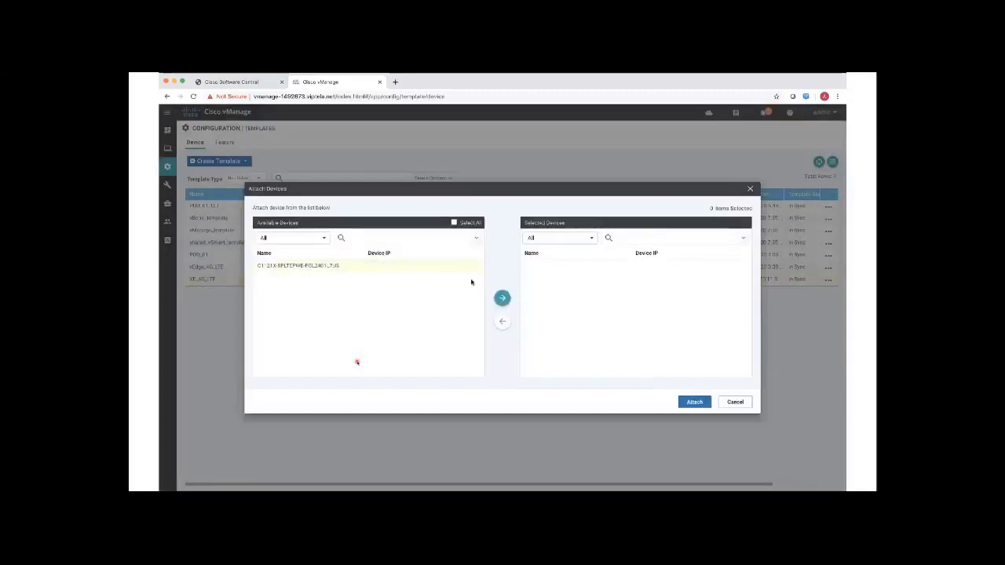
{"action": "left_click", "coordinate": [502, 298]}
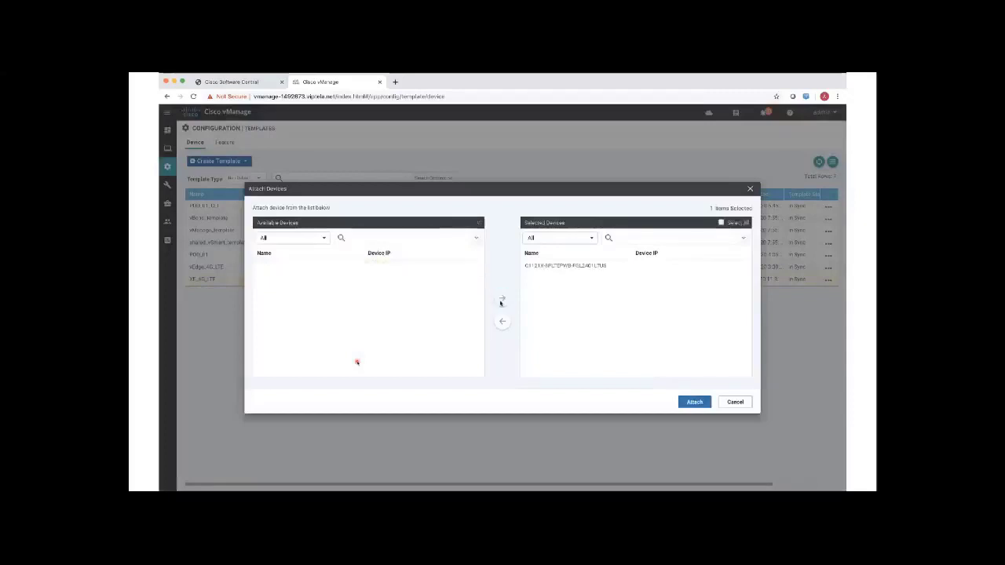
{"action": "left_click", "coordinate": [686, 402]}
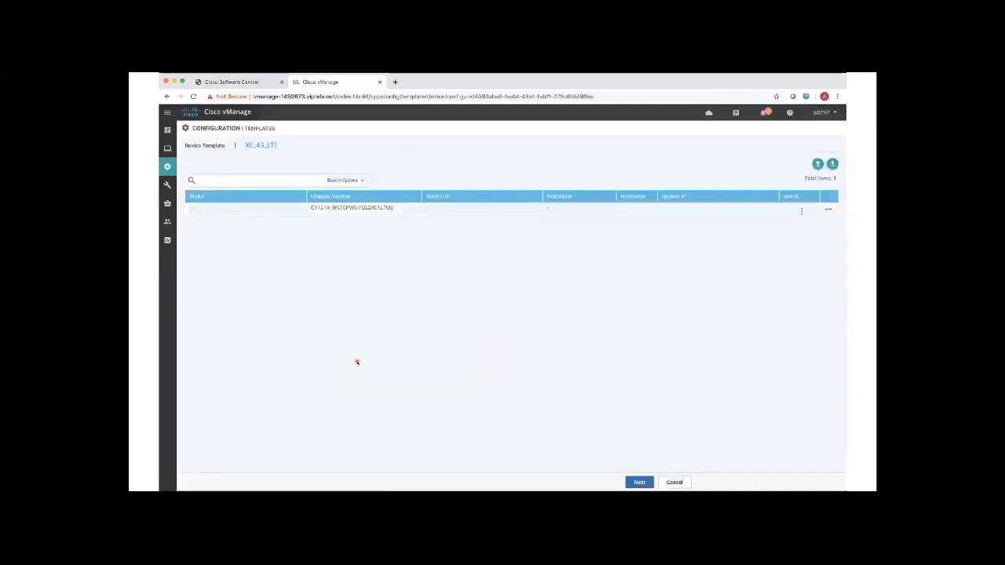
Step: Fill in the attached router's template variables with hostname 1121X, system IP 102.1.1.1 and site ID 102
{"action": "left_click", "coordinate": [828, 209]}
{"action": "left_click", "coordinate": [791, 227]}
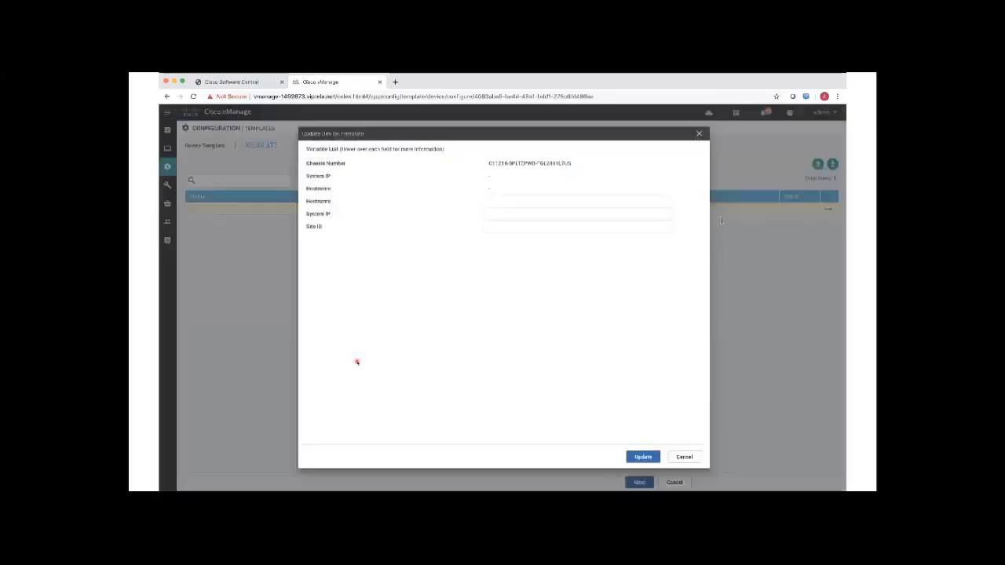
{"action": "left_click", "coordinate": [503, 201]}
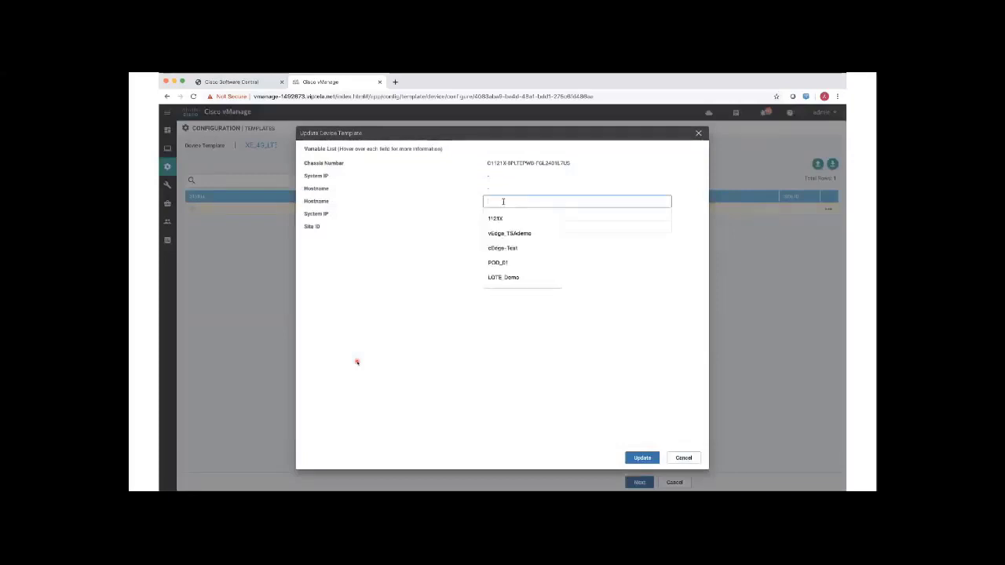
{"action": "left_click", "coordinate": [505, 216]}
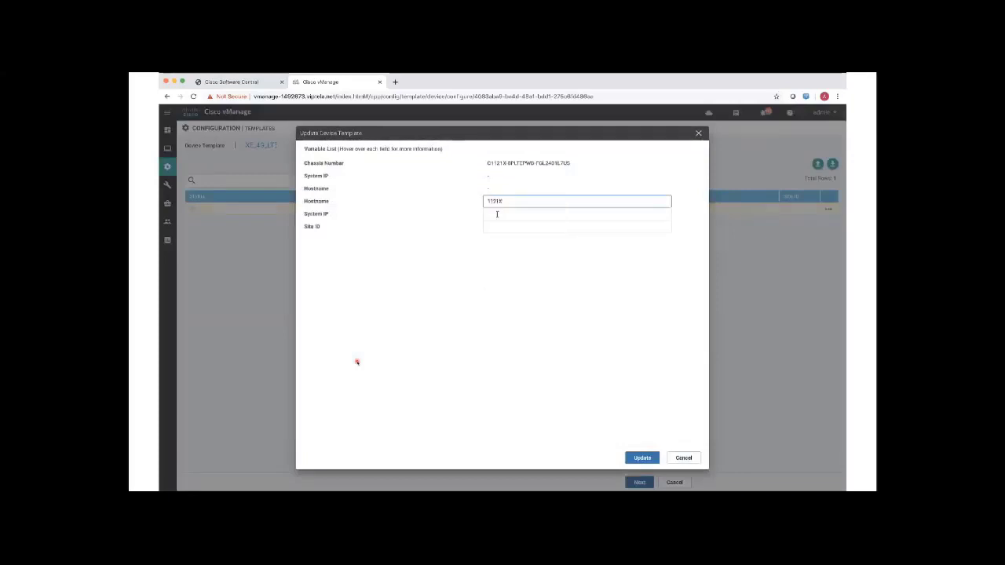
{"action": "left_click", "coordinate": [497, 213]}
{"action": "left_click", "coordinate": [501, 230]}
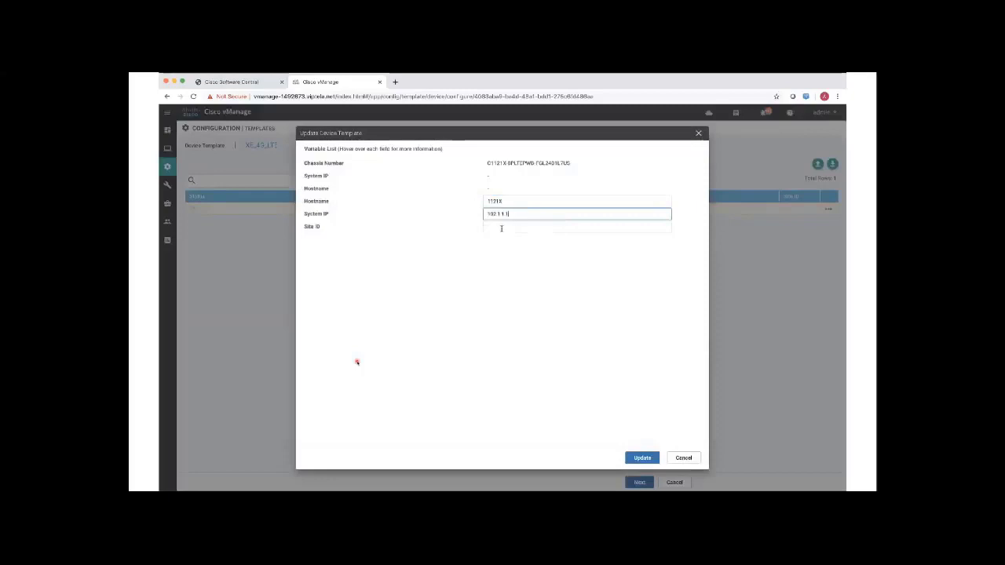
{"action": "left_click", "coordinate": [500, 226]}
{"action": "left_click", "coordinate": [500, 242]}
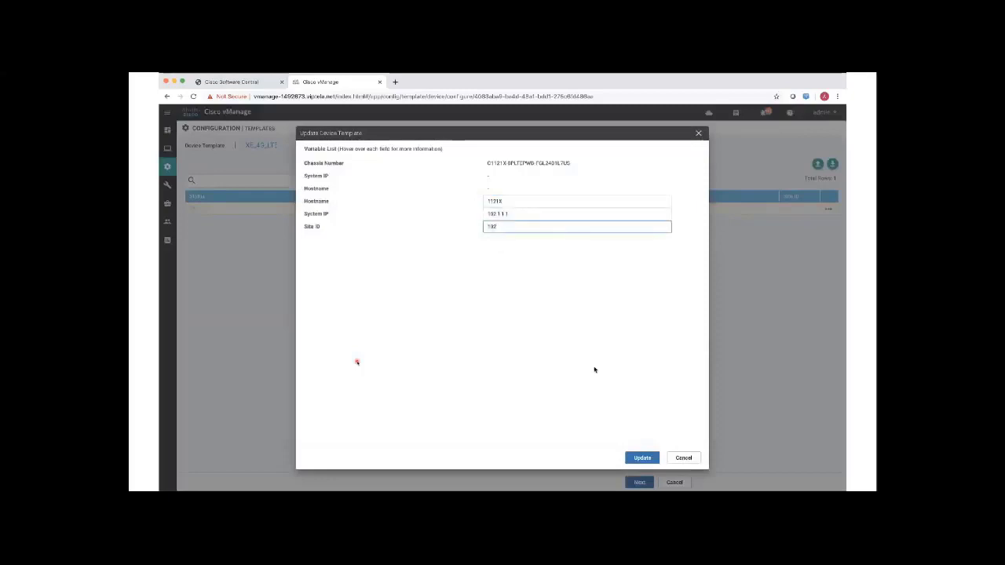
{"action": "left_click", "coordinate": [642, 458]}
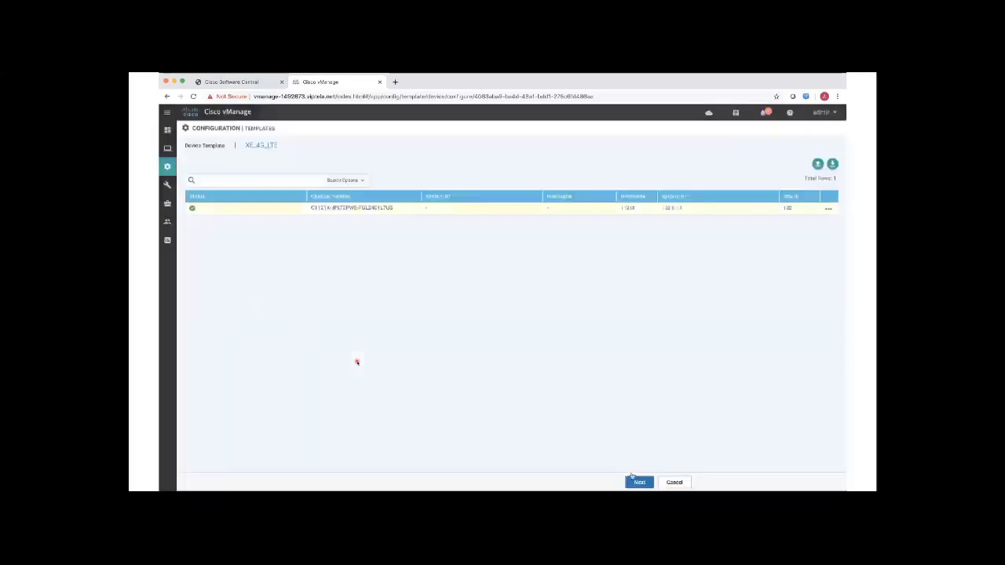
Step: Proceed to the configuration preview and examine the full configuration generated for the C1121X router
{"action": "left_click", "coordinate": [639, 483]}
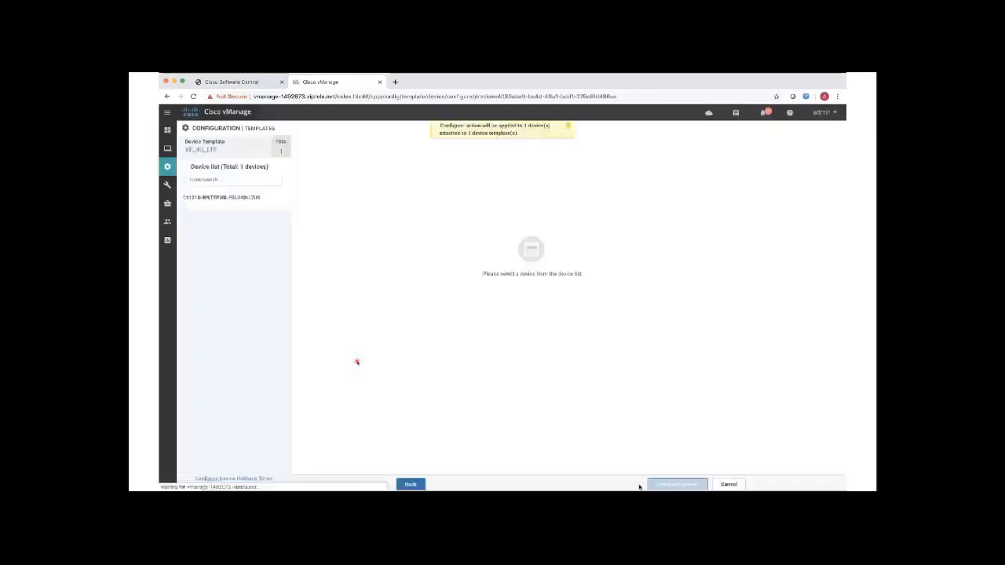
{"action": "left_click", "coordinate": [246, 201]}
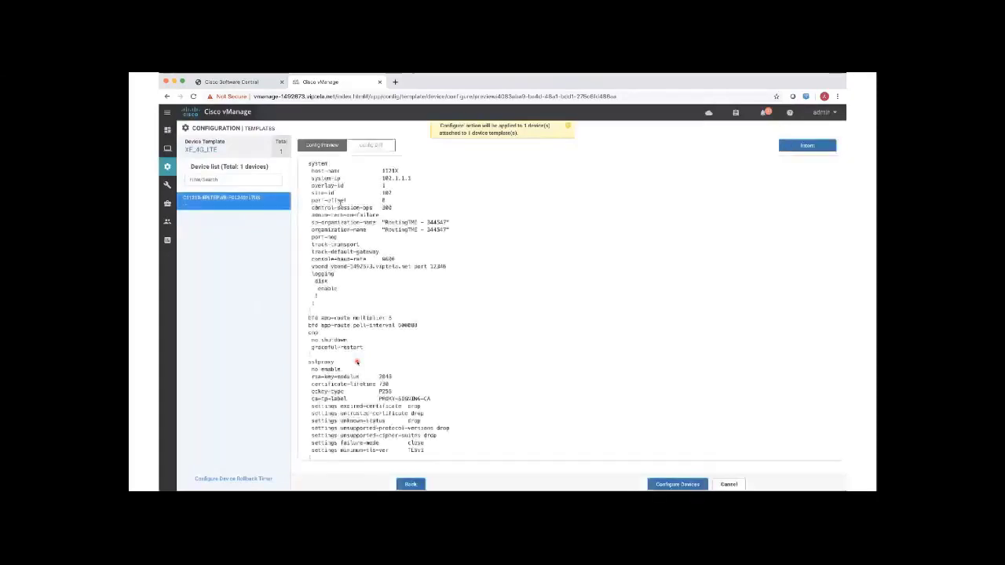
{"action": "scroll", "coordinate": [340, 201], "scroll_direction": "down", "scroll_amount": 5}
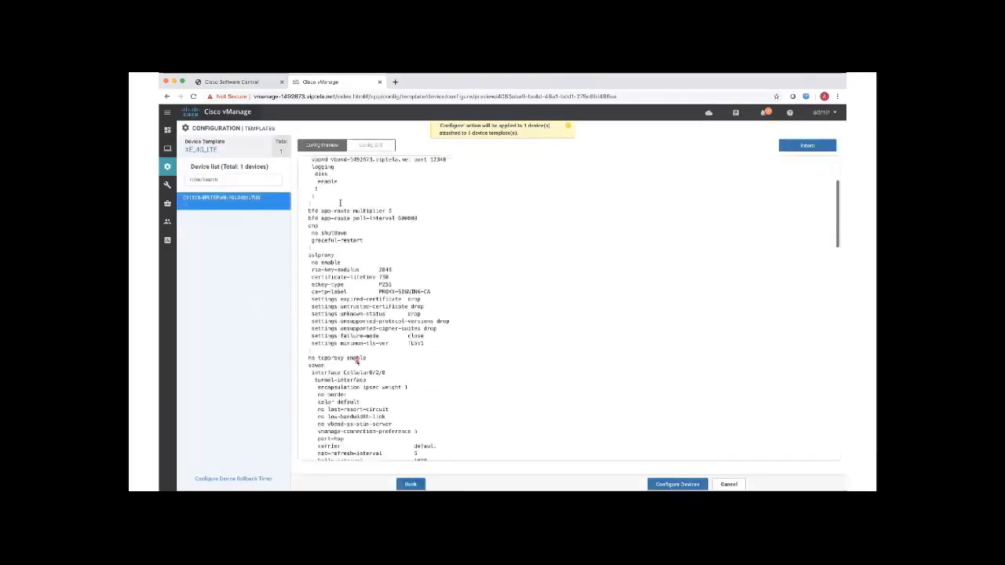
{"action": "scroll", "coordinate": [340, 202], "scroll_direction": "down", "scroll_amount": 8}
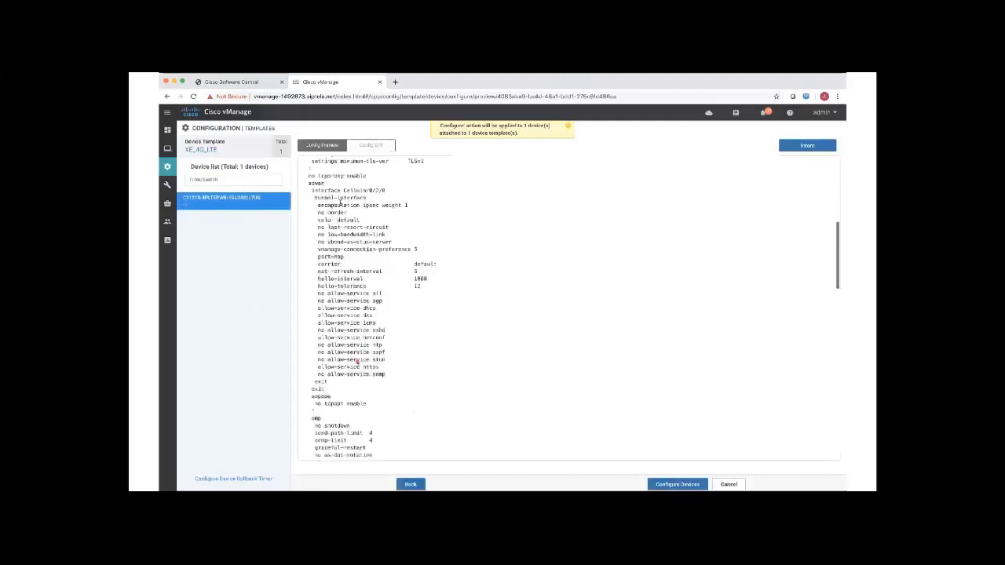
{"action": "scroll", "coordinate": [340, 203], "scroll_direction": "down", "scroll_amount": 9}
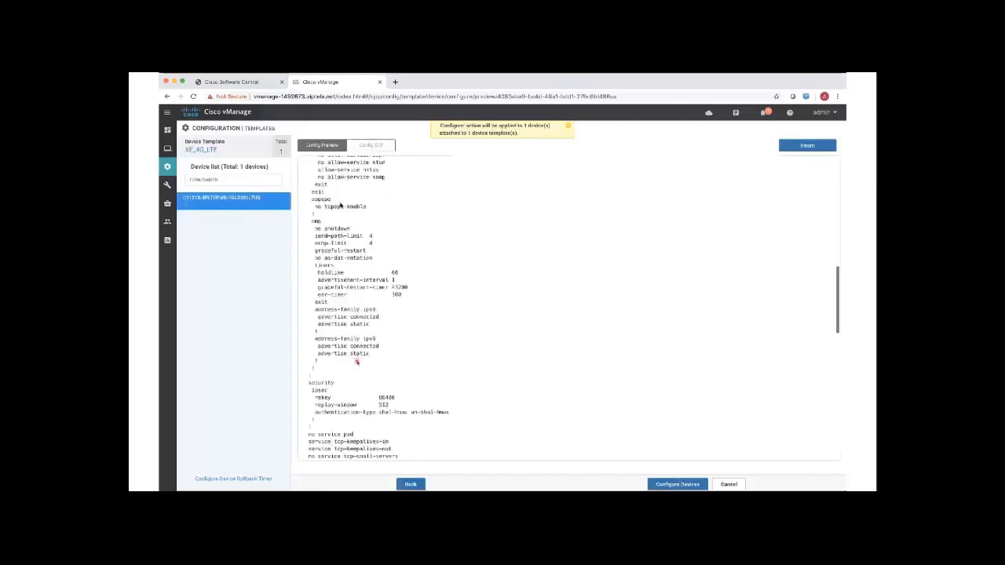
{"action": "scroll", "coordinate": [339, 205], "scroll_direction": "down", "scroll_amount": 13}
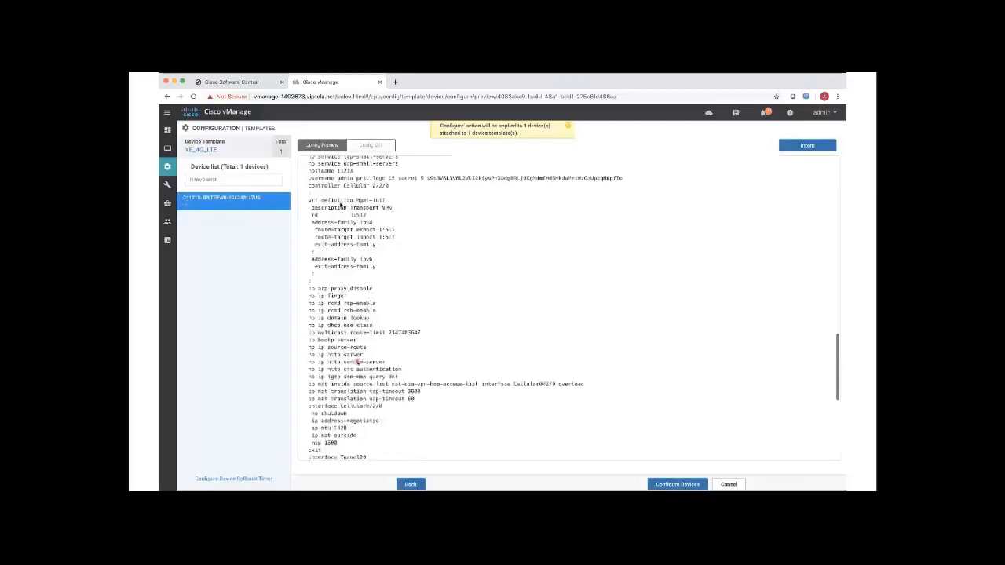
{"action": "scroll", "coordinate": [340, 205], "scroll_direction": "down", "scroll_amount": 10}
{"action": "scroll", "coordinate": [340, 204], "scroll_direction": "down", "scroll_amount": 1}
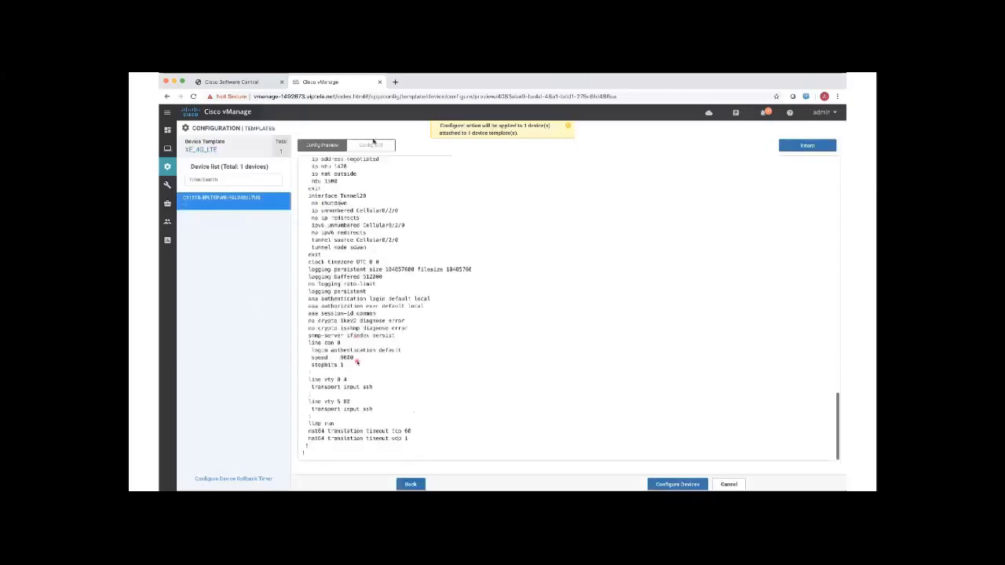
Step: Examine the configuration diff between the router's local configuration and the new configuration through to its end
{"action": "left_click", "coordinate": [371, 144]}
{"action": "scroll", "coordinate": [364, 192], "scroll_direction": "down", "scroll_amount": 10}
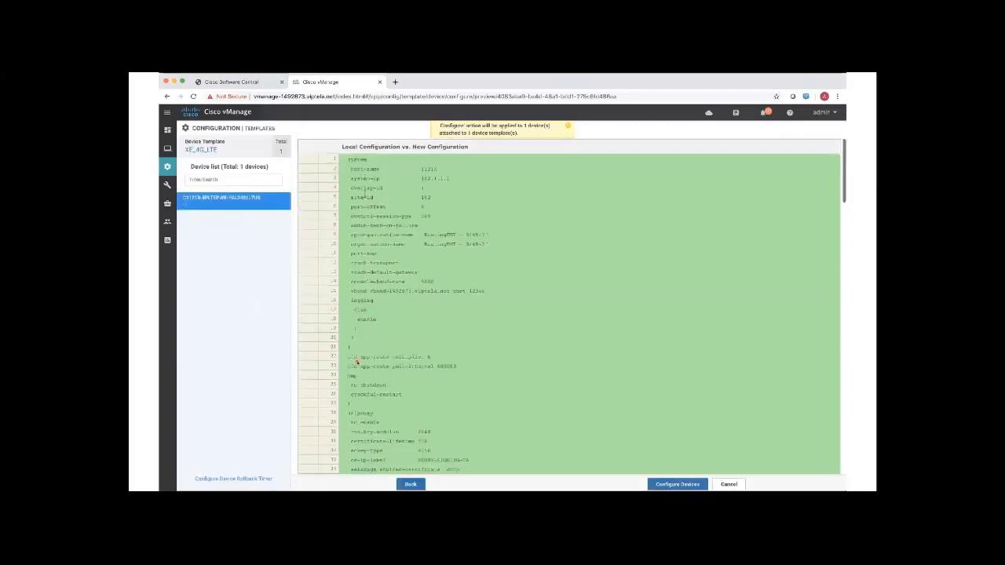
{"action": "scroll", "coordinate": [365, 193], "scroll_direction": "down", "scroll_amount": 20}
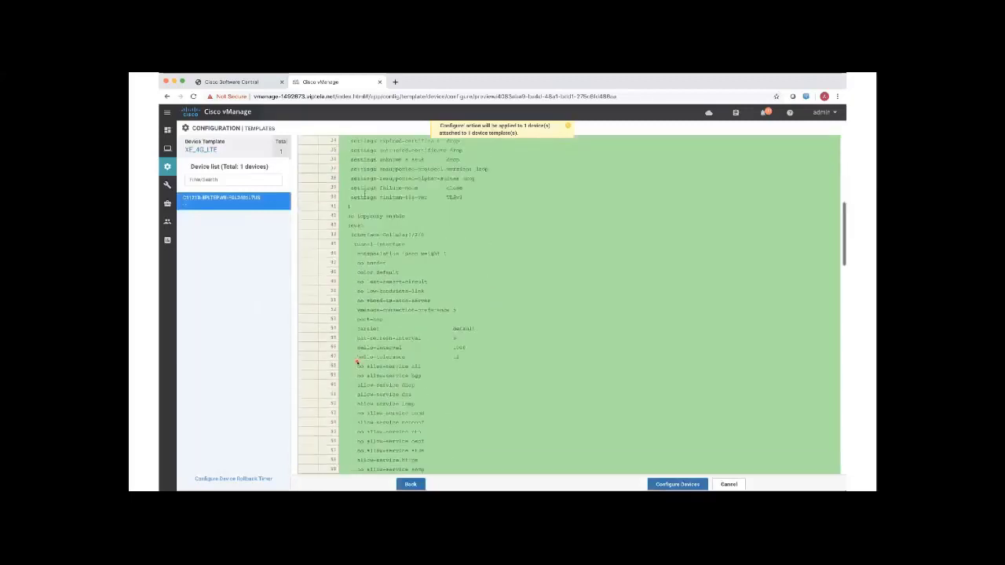
{"action": "scroll", "coordinate": [365, 193], "scroll_direction": "down", "scroll_amount": 18}
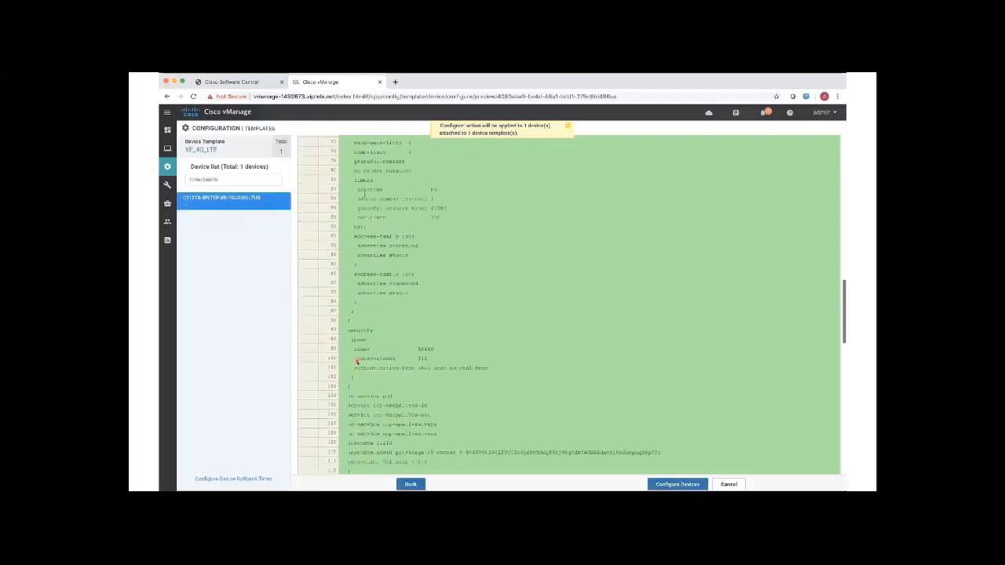
{"action": "scroll", "coordinate": [364, 193], "scroll_direction": "down", "scroll_amount": 12}
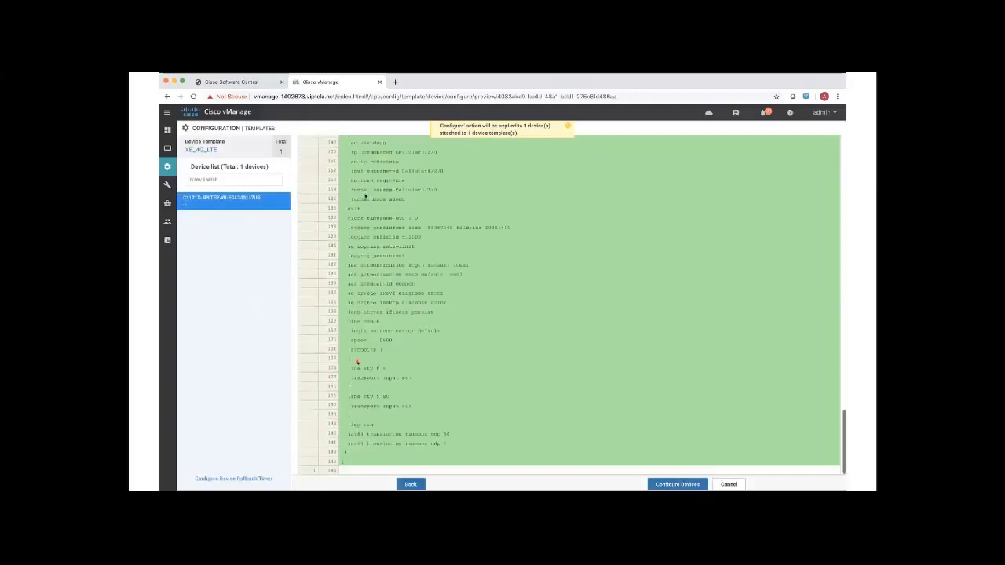
Step: Push the XE_4G_LTE template configuration to the C1121X router and refresh the task status
{"action": "left_click", "coordinate": [678, 483]}
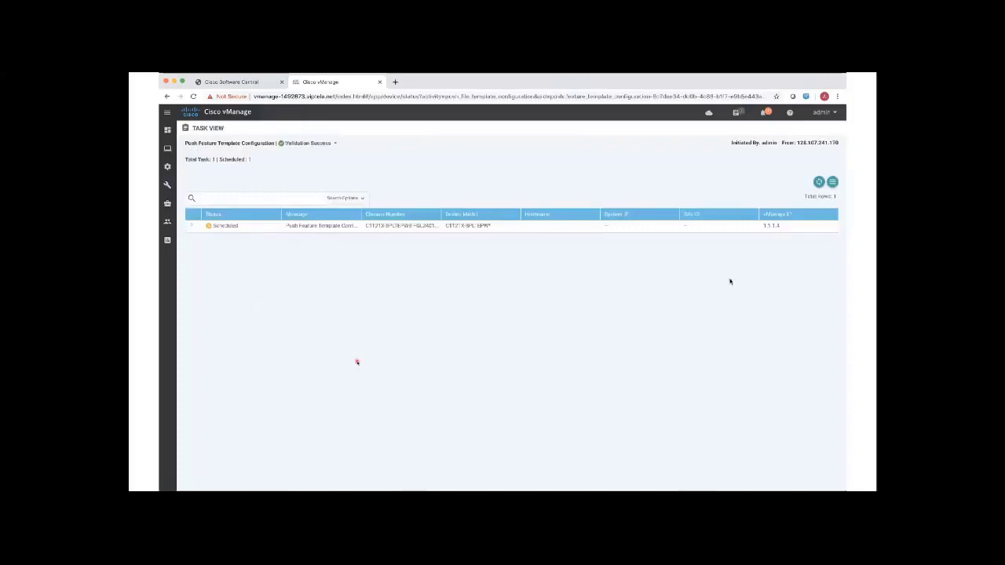
{"action": "left_click", "coordinate": [818, 182]}
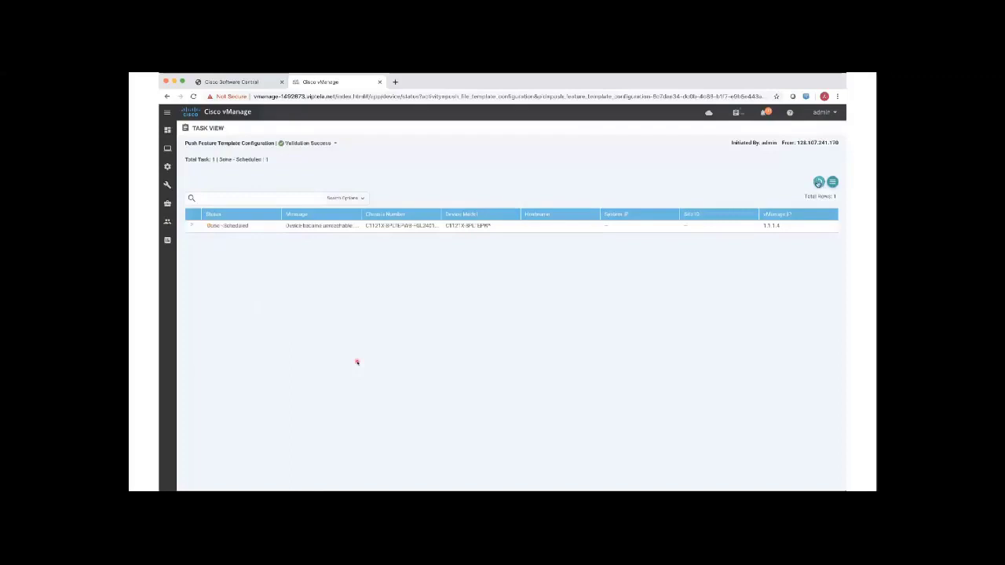
Step: Refresh the Plug and Play Connect device list to check the C1121X router's redirect status, and reload the vManage main dashboard
{"action": "key", "text": "ctrl+shift+Tab"}
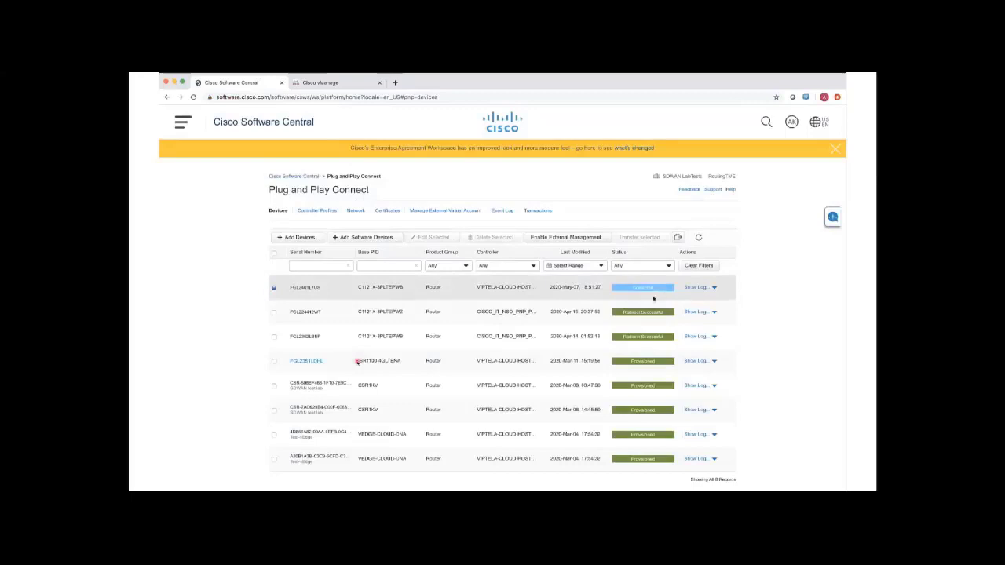
{"action": "left_click", "coordinate": [699, 237]}
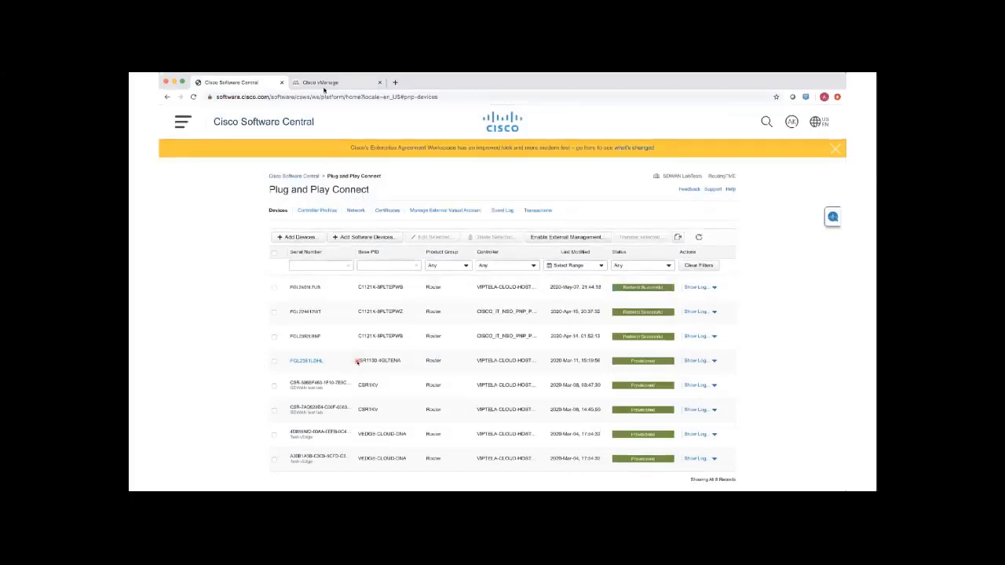
{"action": "left_click", "coordinate": [325, 83]}
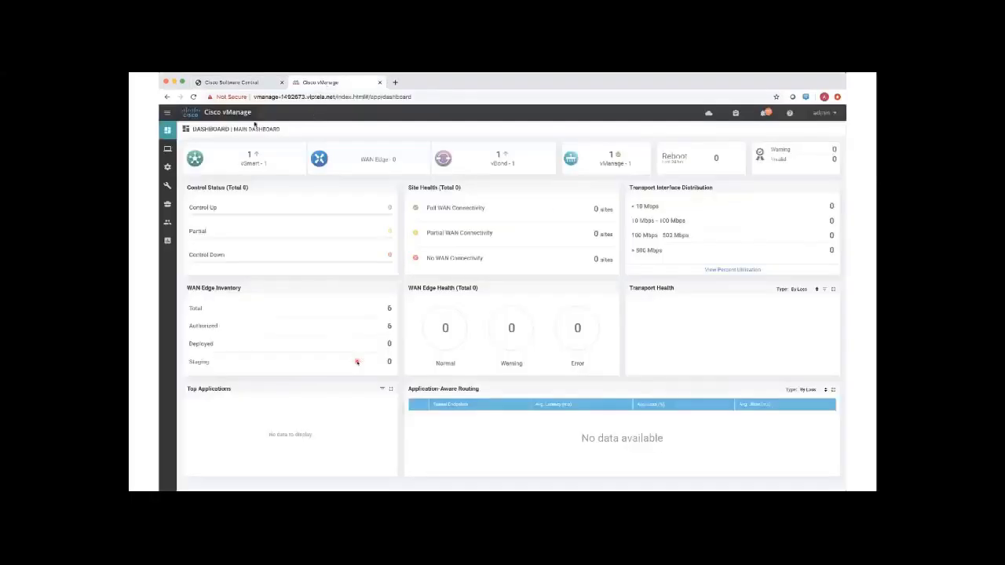
{"action": "left_click", "coordinate": [193, 97]}
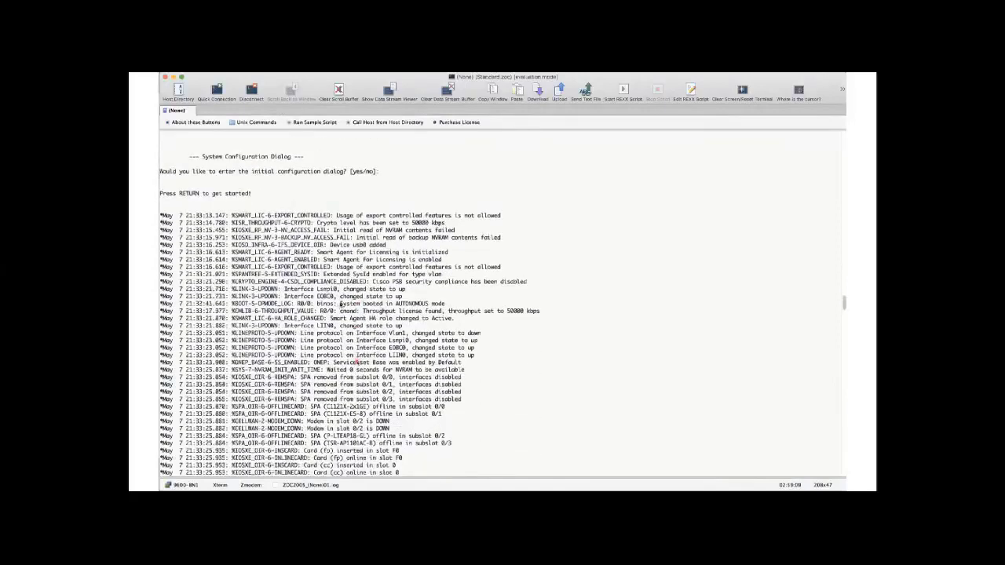
Step: Switch to the ZOC terminal and examine the router's boot log for its operating mode and the PnP Discovery server connection
{"action": "left_click_drag", "start_coordinate": [339, 305], "coordinate": [449, 306]}
{"action": "left_click_drag", "start_coordinate": [844, 303], "coordinate": [844, 329]}
{"action": "left_click_drag", "start_coordinate": [308, 384], "coordinate": [624, 388]}
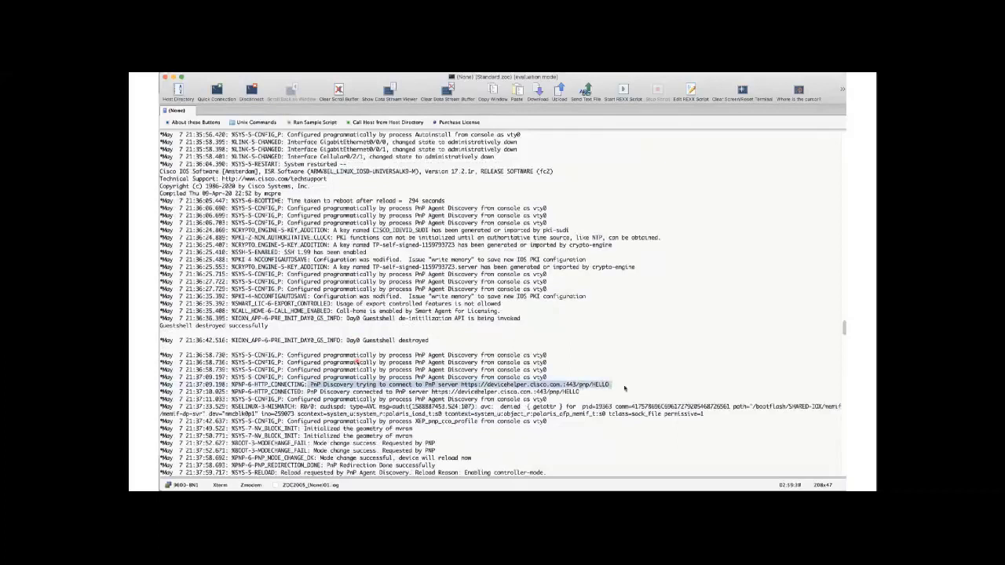
{"action": "left_click", "coordinate": [625, 388]}
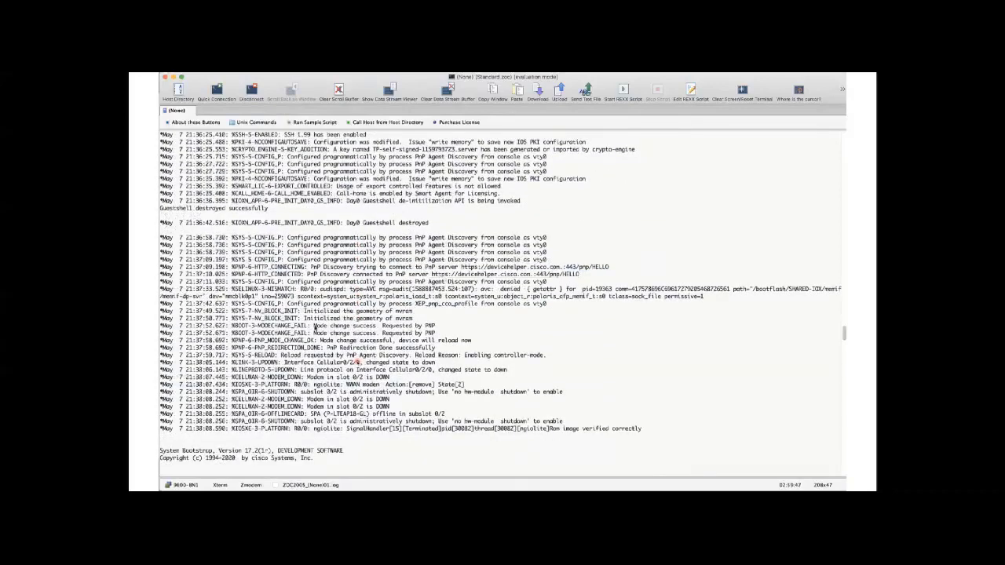
Step: Examine the console log entries on the PnP mode change, redirection, reload reason, and the cellular interface and modem state
{"action": "left_click_drag", "start_coordinate": [313, 324], "coordinate": [438, 328]}
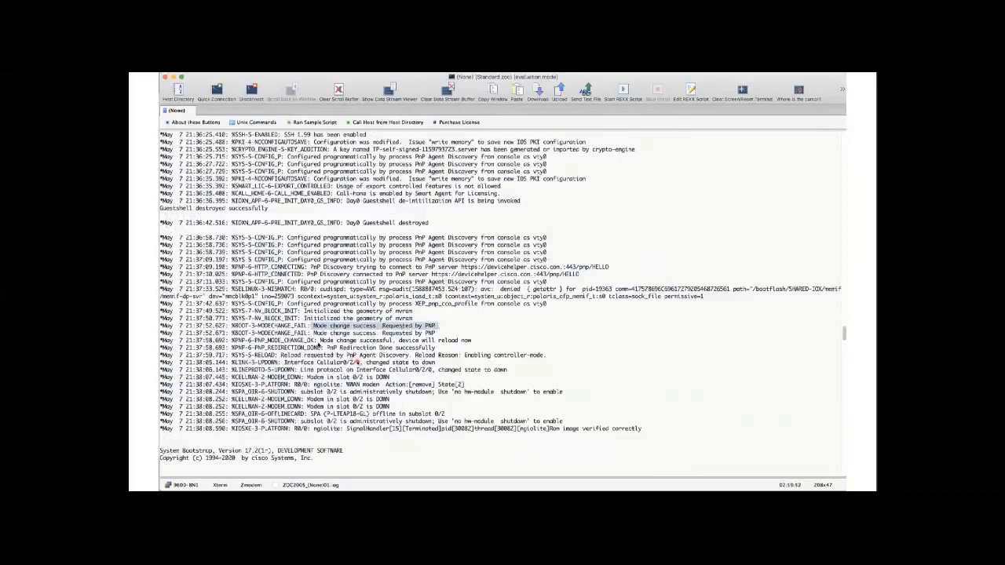
{"action": "left_click_drag", "start_coordinate": [317, 341], "coordinate": [468, 341]}
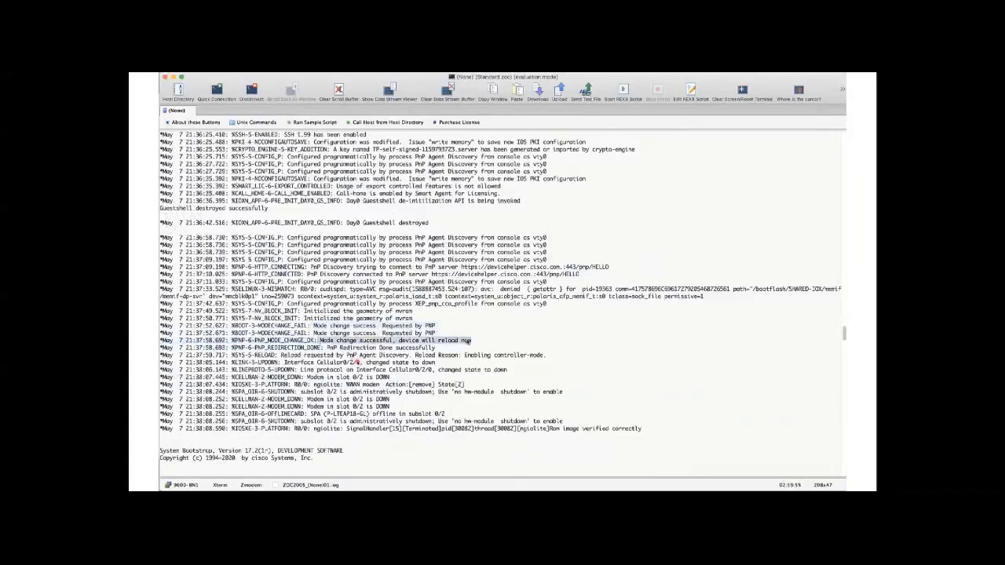
{"action": "left_click", "coordinate": [468, 341]}
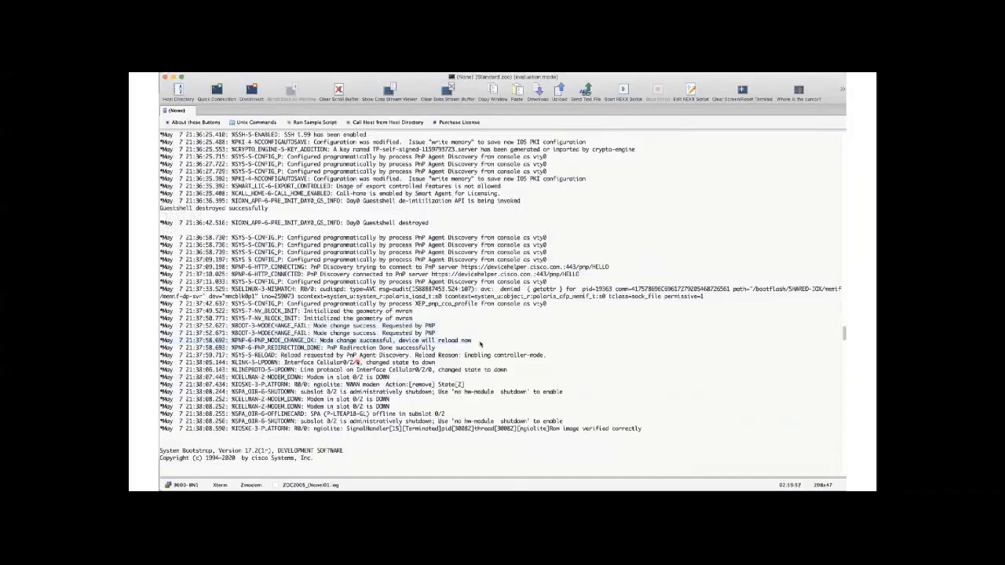
{"action": "left_click_drag", "start_coordinate": [327, 350], "coordinate": [438, 348]}
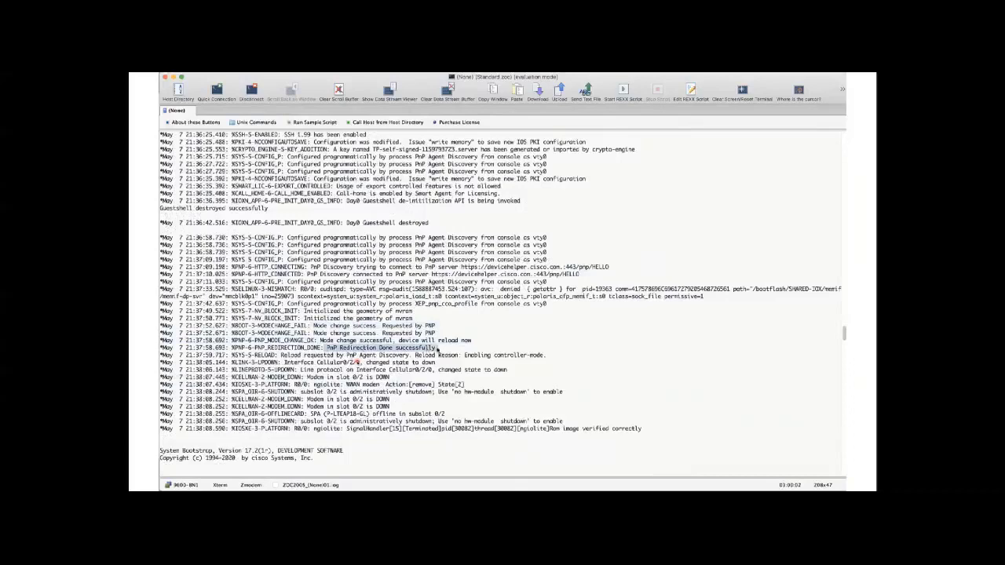
{"action": "left_click", "coordinate": [457, 350]}
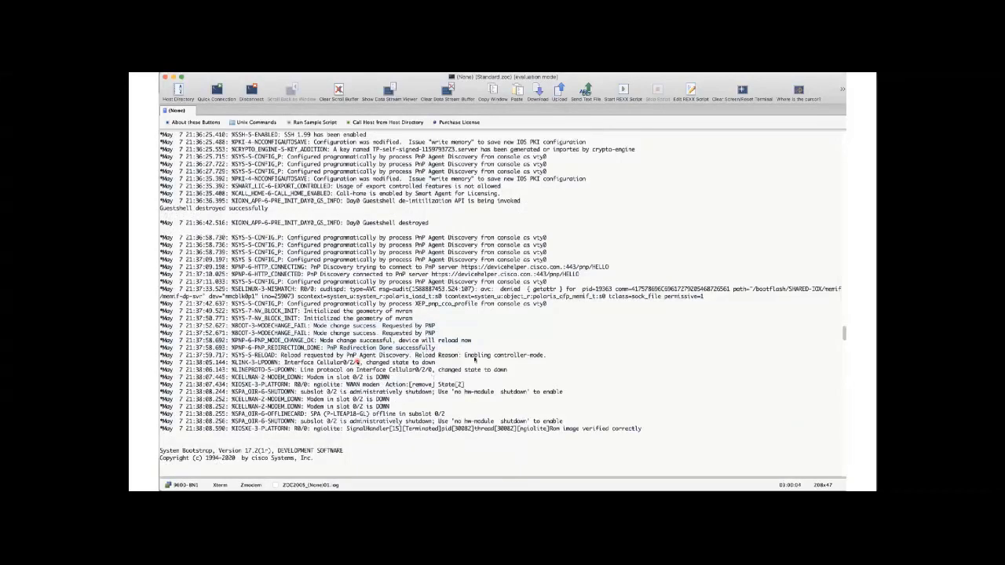
{"action": "left_click_drag", "start_coordinate": [467, 356], "coordinate": [547, 363]}
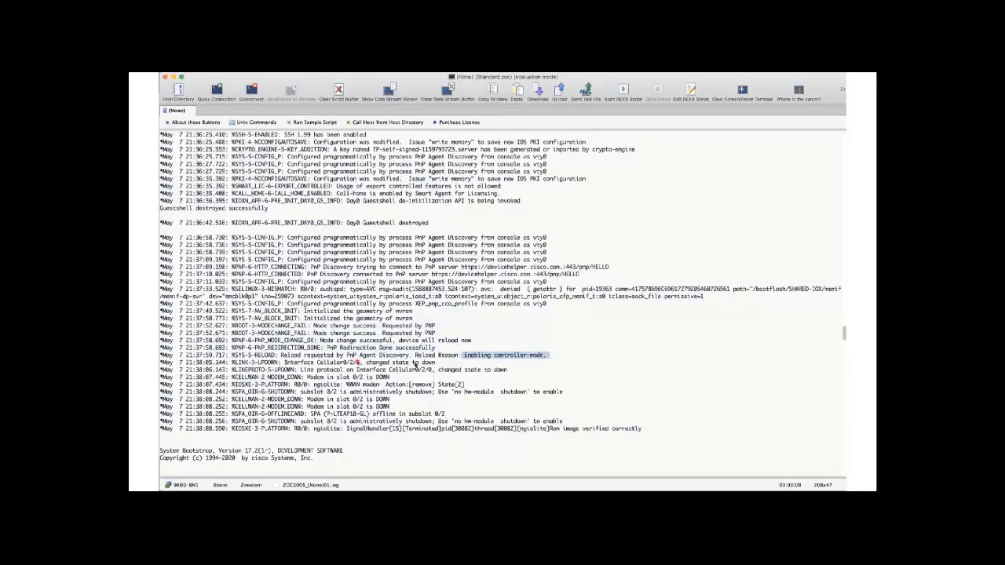
{"action": "left_click_drag", "start_coordinate": [415, 362], "coordinate": [510, 370]}
{"action": "left_click_drag", "start_coordinate": [376, 376], "coordinate": [398, 400]}
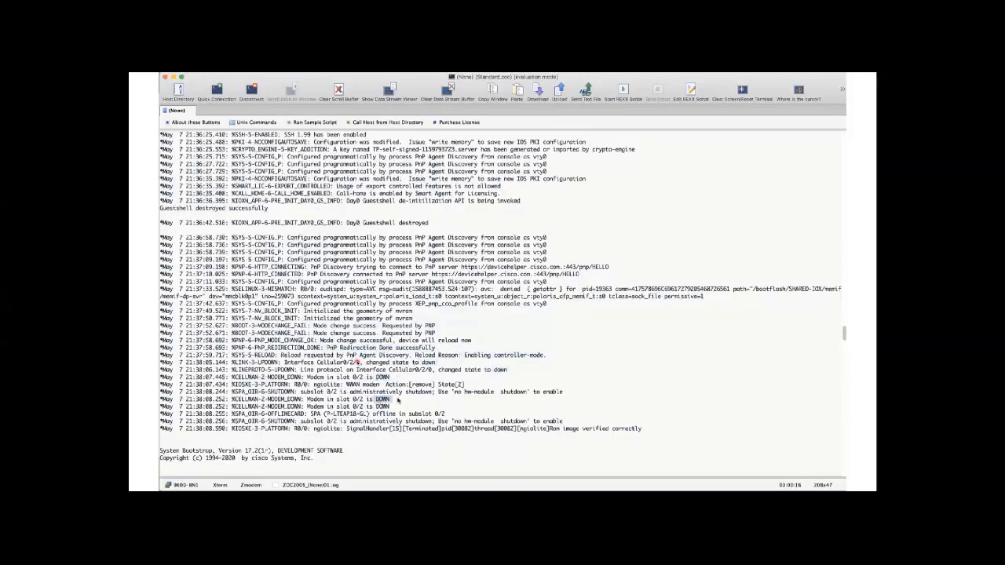